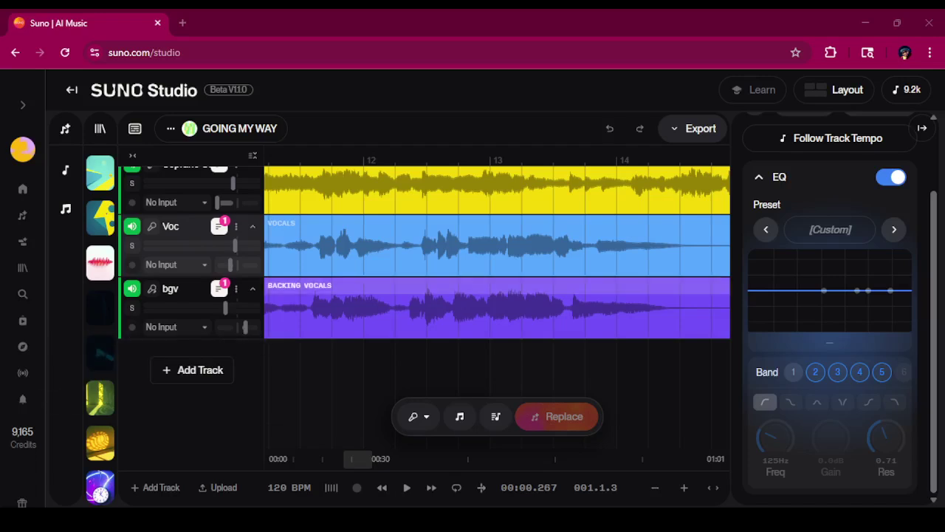
# Step: Play the song from the beginning through bar 13 to check the vocal timing
pyautogui.scroll(2, 423, 310)
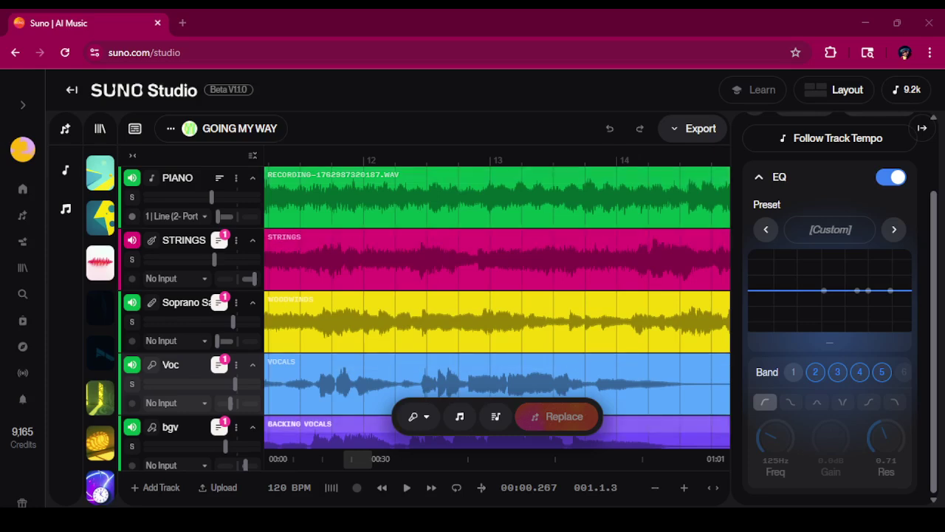
pyautogui.click(381, 487)
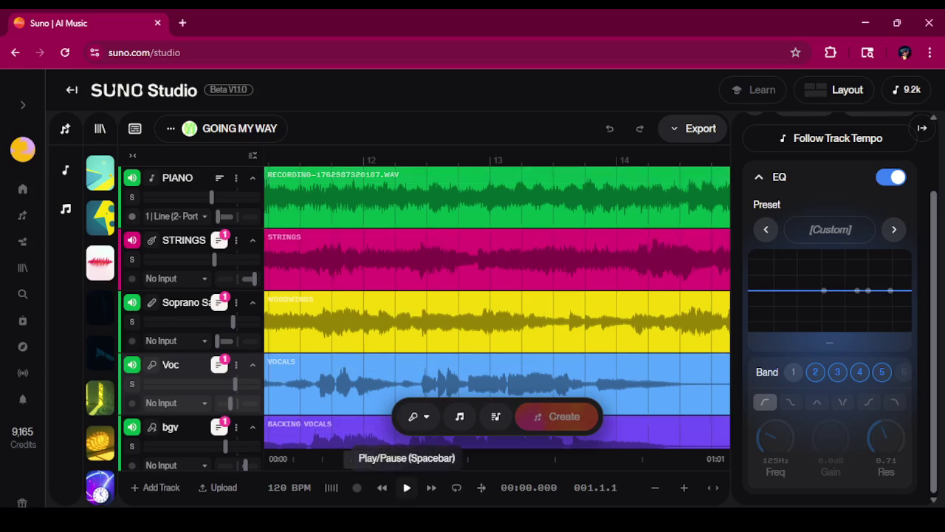
pyautogui.click(406, 488)
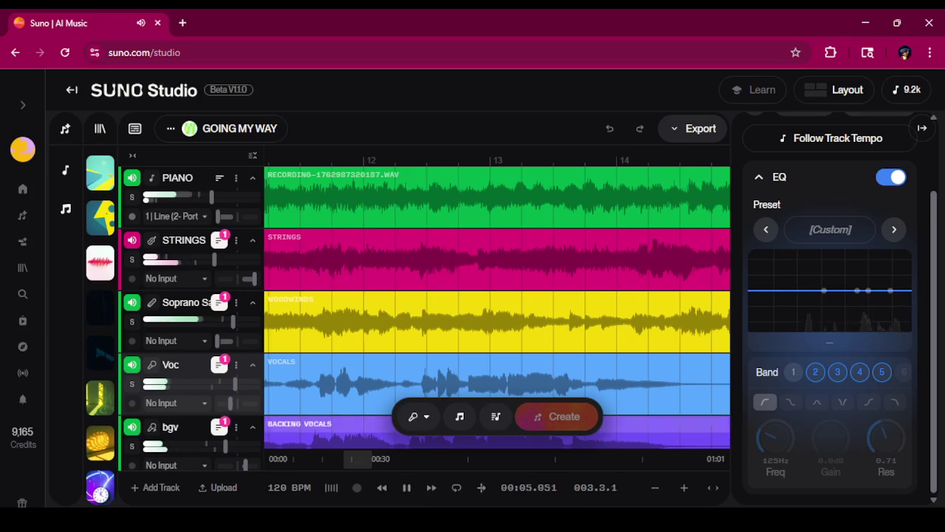
pyautogui.moveTo(326, 460); pyautogui.dragTo(341, 448)
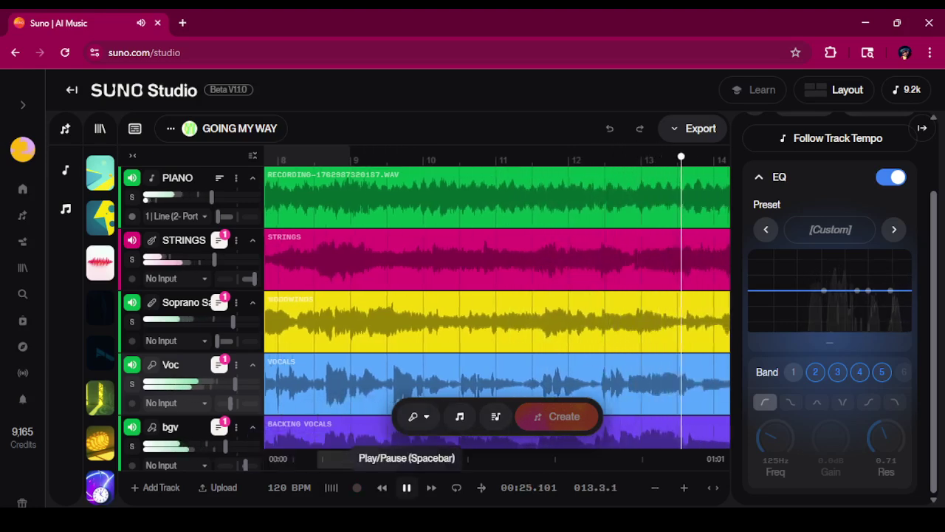
pyautogui.click(406, 488)
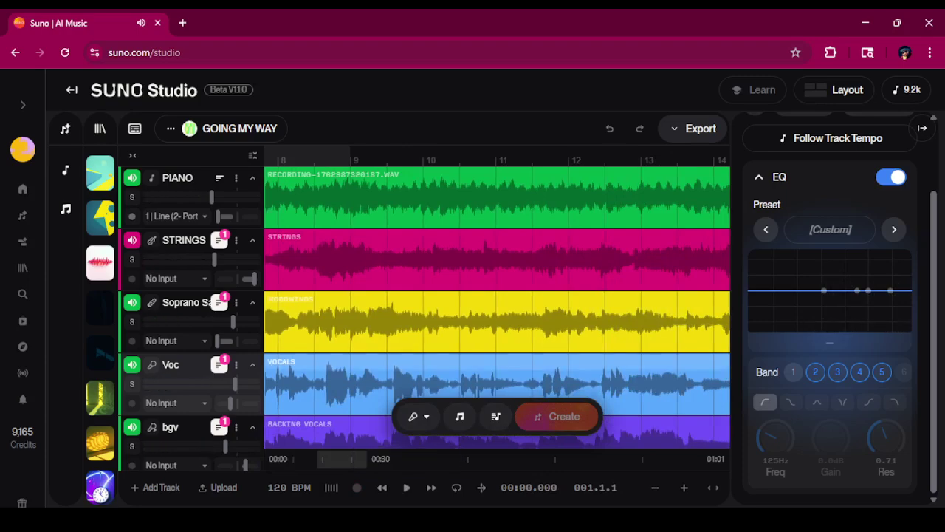
# Step: Split the backing vocals clip on the bgv track at about 00:19.750, just before bar 11
pyautogui.scroll(-3, 424, 318)
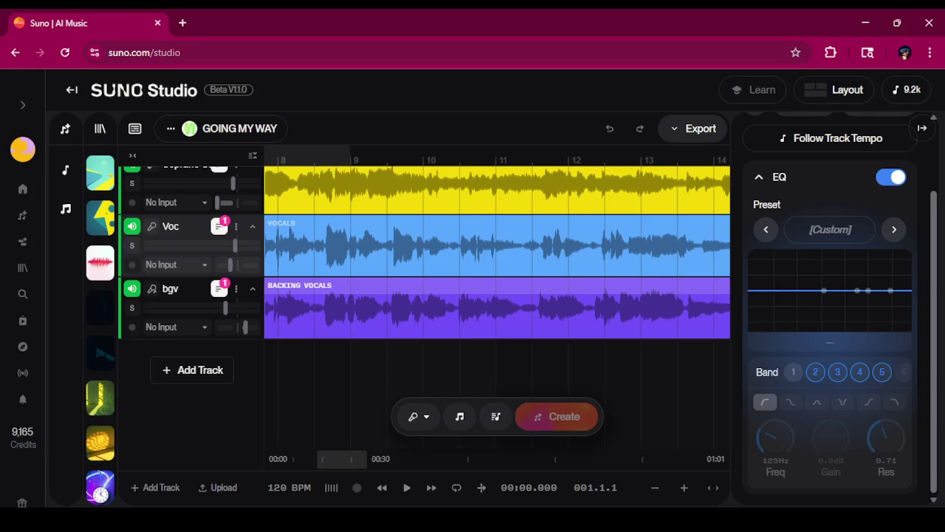
pyautogui.click(684, 487)
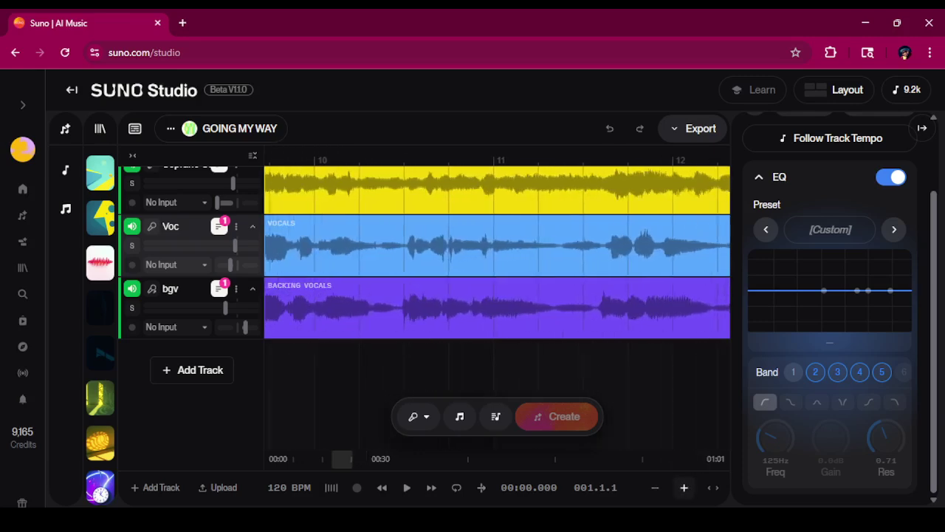
pyautogui.click(683, 487)
pyautogui.moveTo(342, 459); pyautogui.dragTo(347, 459)
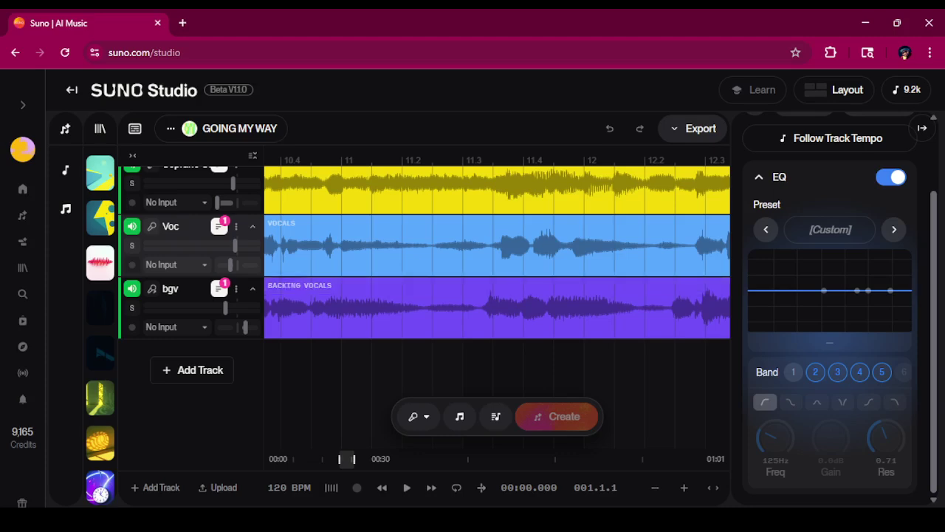
pyautogui.hscroll(-3, 497, 251)
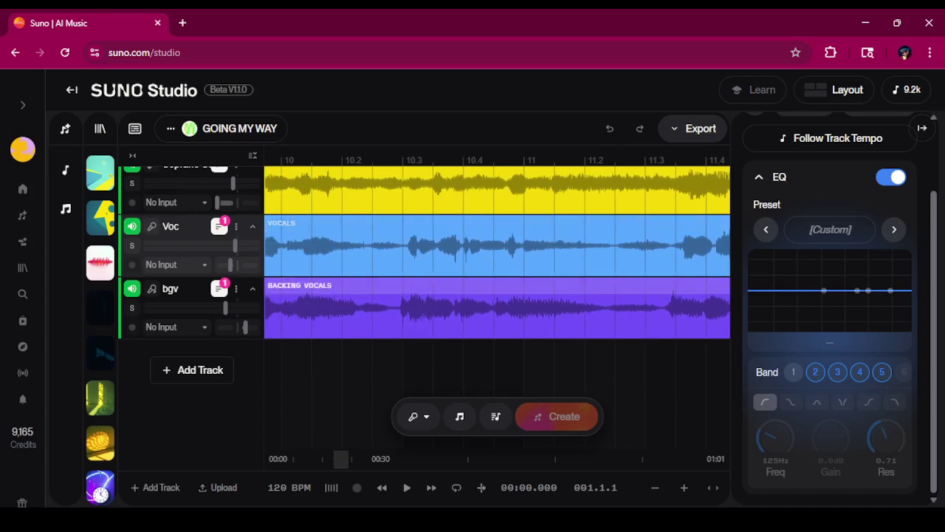
pyautogui.click(494, 308)
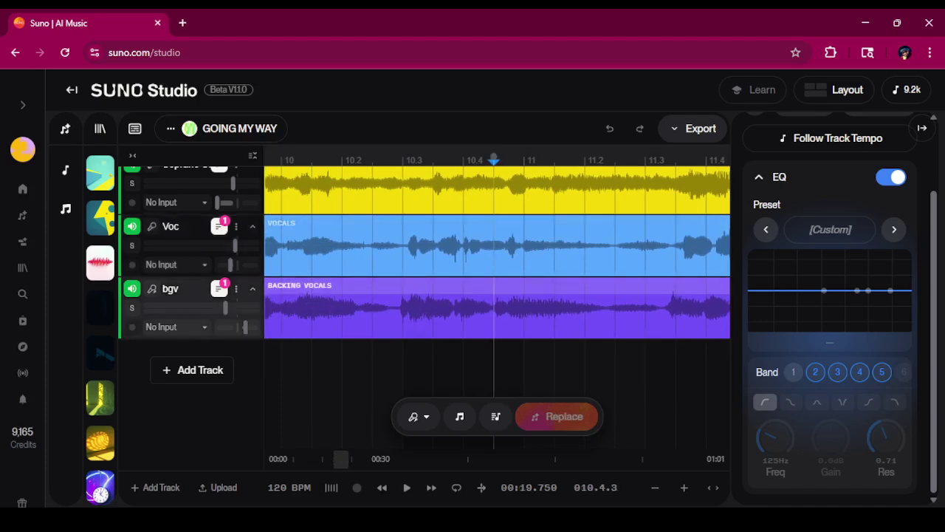
pyautogui.rightClick(495, 312)
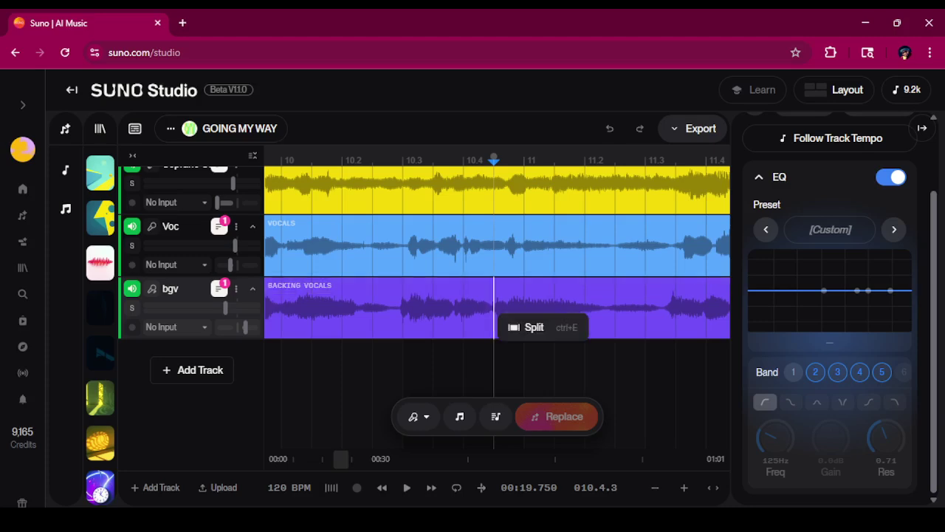
pyautogui.click(499, 332)
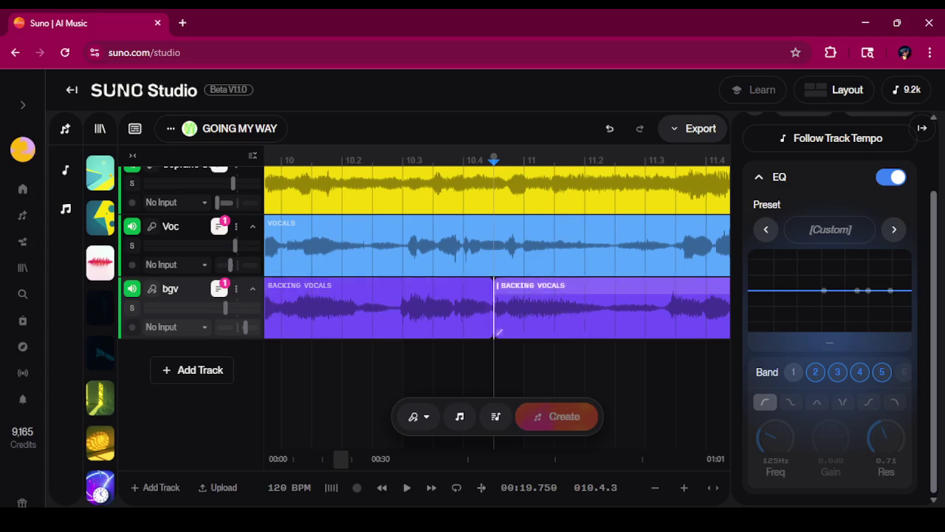
# Step: Move the backing vocals clip after the split later to about 00:19.841, and undo the accidental shift of the woodwinds clip
pyautogui.click(499, 333)
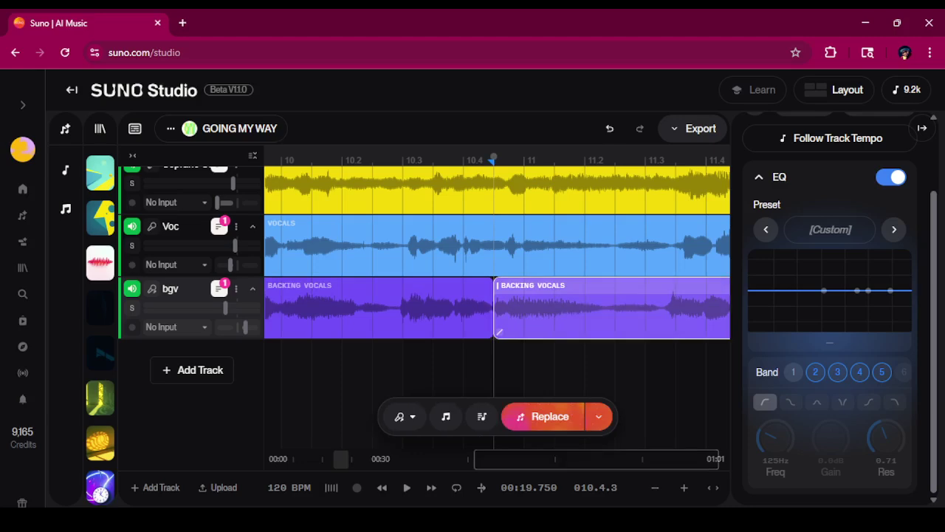
pyautogui.moveTo(530, 286); pyautogui.dragTo(539, 286)
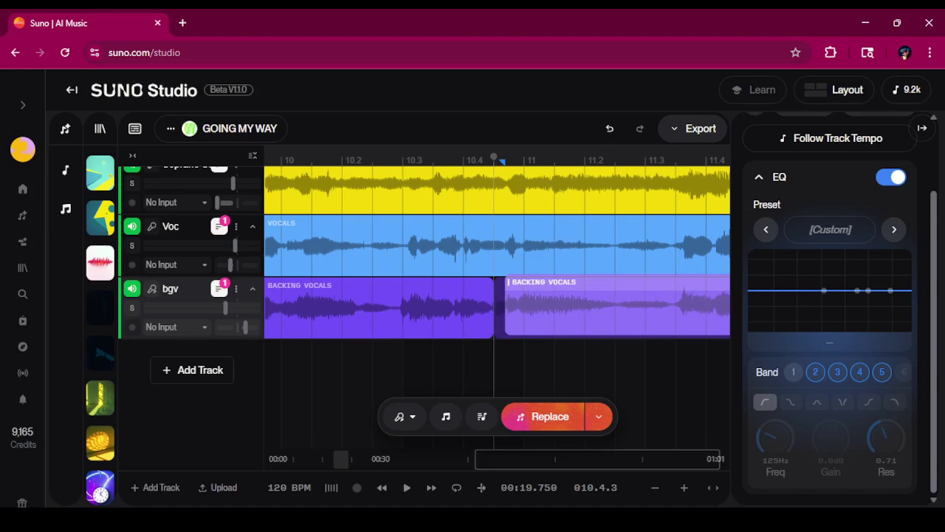
pyautogui.moveTo(541, 286); pyautogui.dragTo(541, 286)
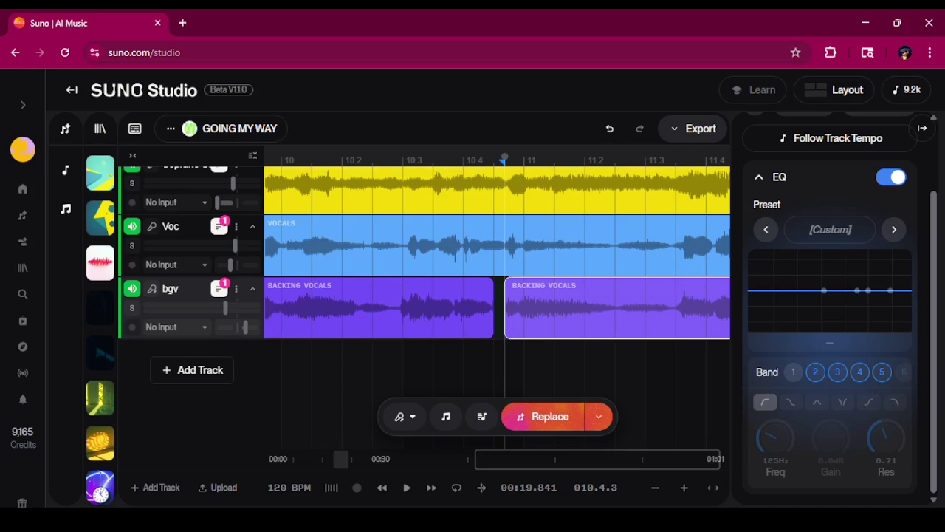
pyautogui.moveTo(543, 191); pyautogui.dragTo(483, 191)
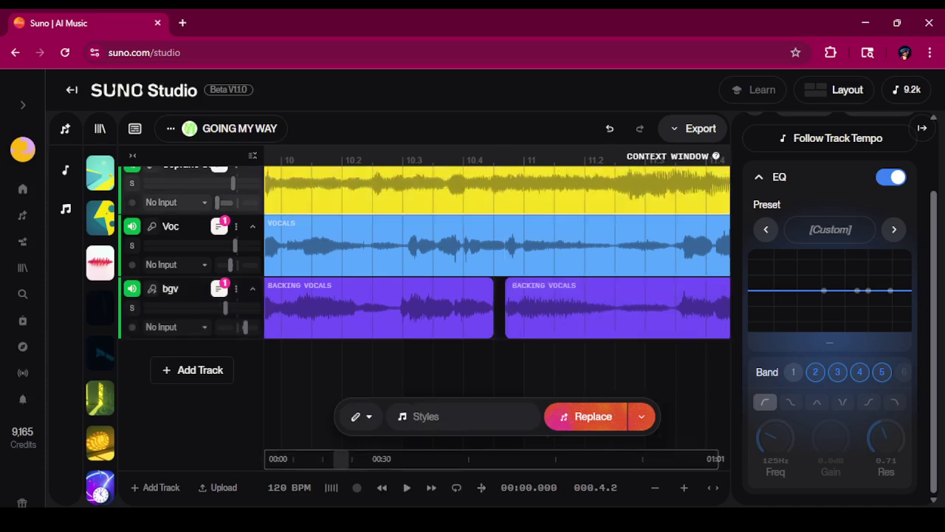
pyautogui.click(609, 129)
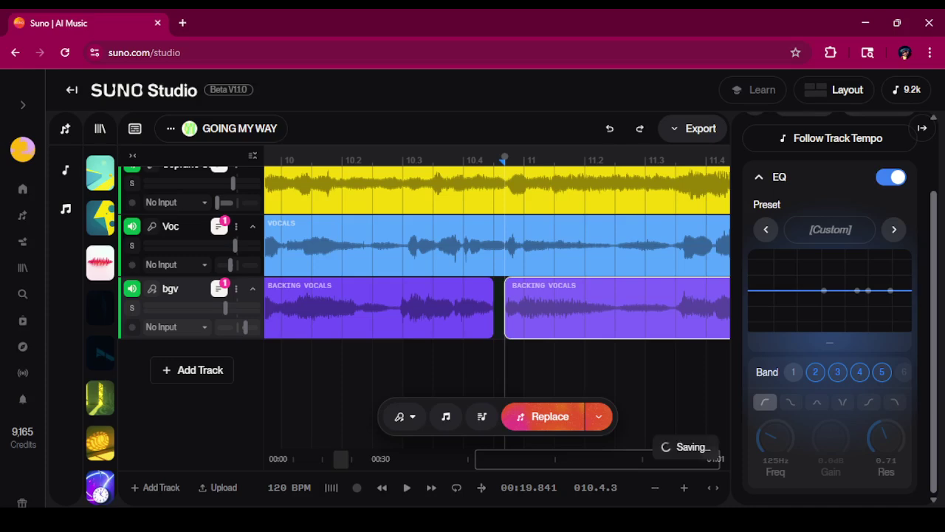
# Step: Audition the mix from about 00:18.112 and move the backing vocals clip after the gap earlier to about 00:19.741
pyautogui.click(295, 370)
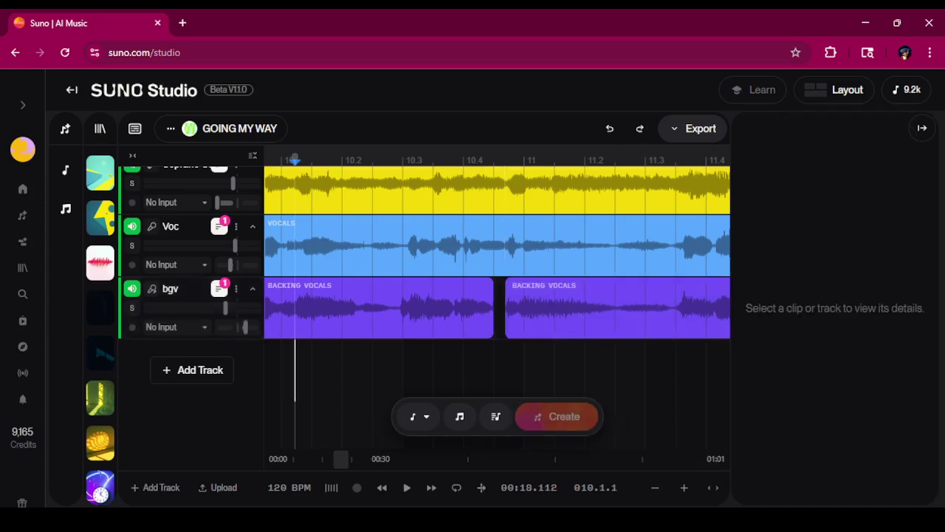
pyautogui.click(406, 488)
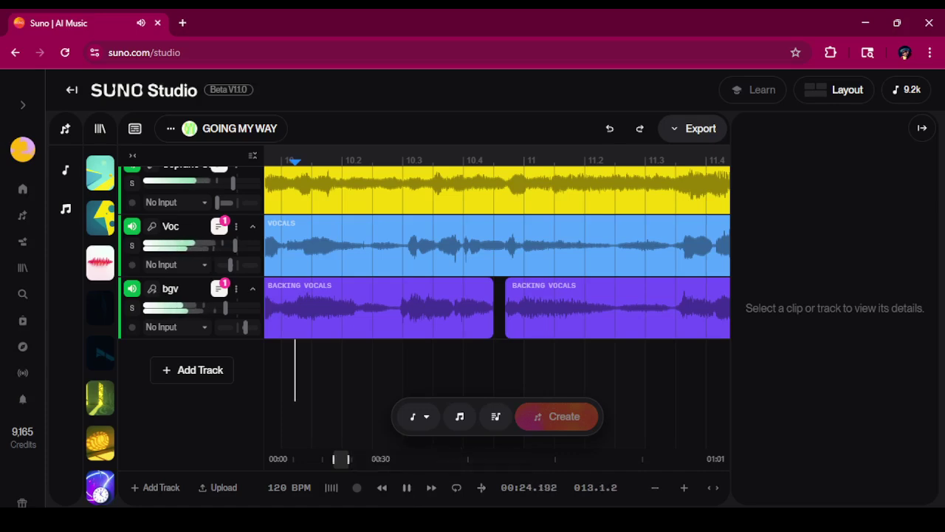
pyautogui.moveTo(349, 460); pyautogui.dragTo(370, 459)
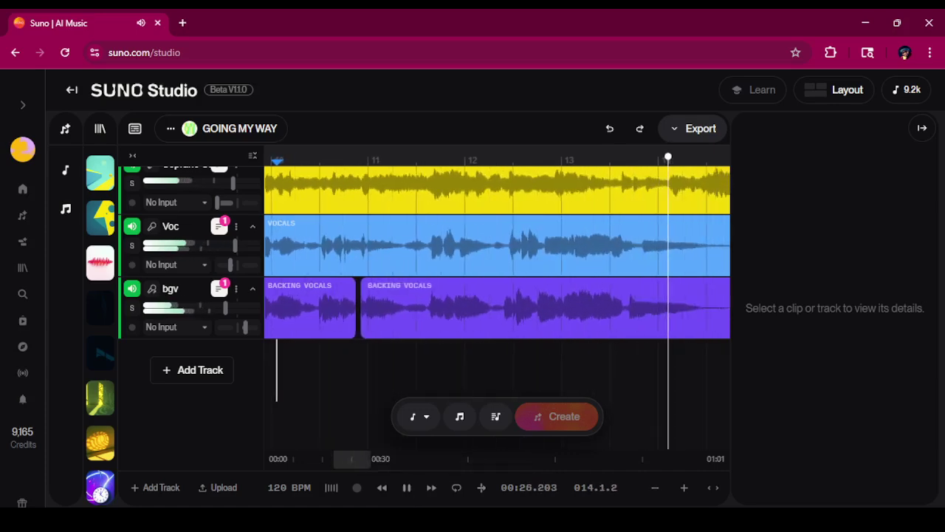
pyautogui.press('space')
pyautogui.moveTo(363, 329)
pyautogui.mouseDown()
pyautogui.moveTo(377, 329)
pyautogui.moveTo(361, 331)
pyautogui.mouseUp()
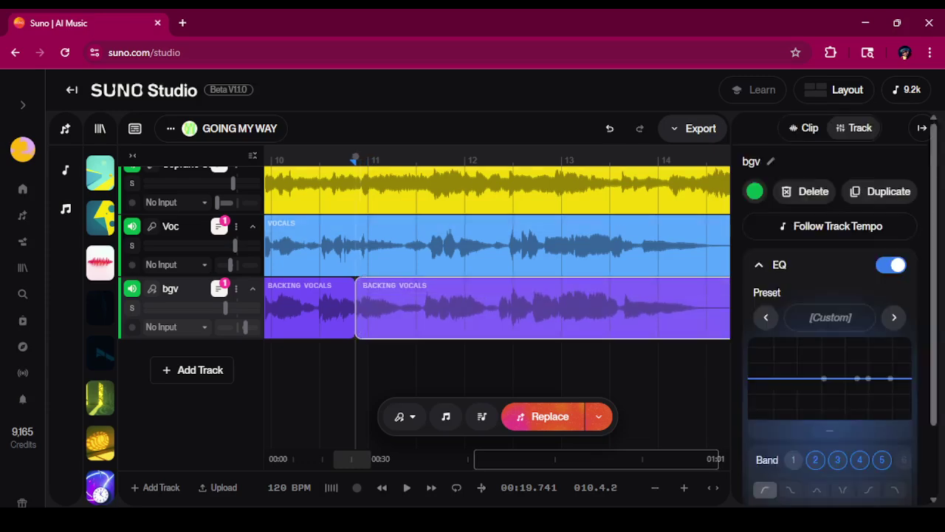
# Step: Split the second backing vocals clip at about 00:22.453, just after bar 12 begins
pyautogui.click(488, 195)
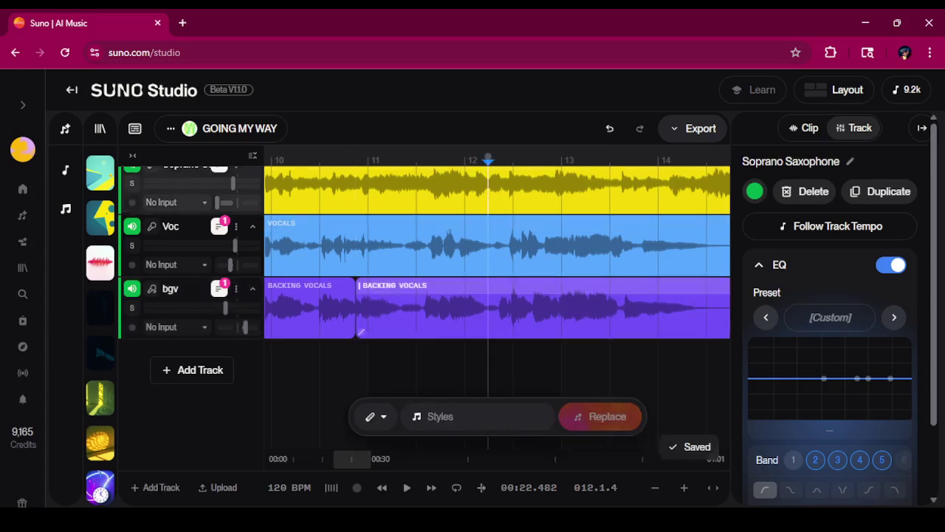
pyautogui.rightClick(489, 309)
pyautogui.click(526, 323)
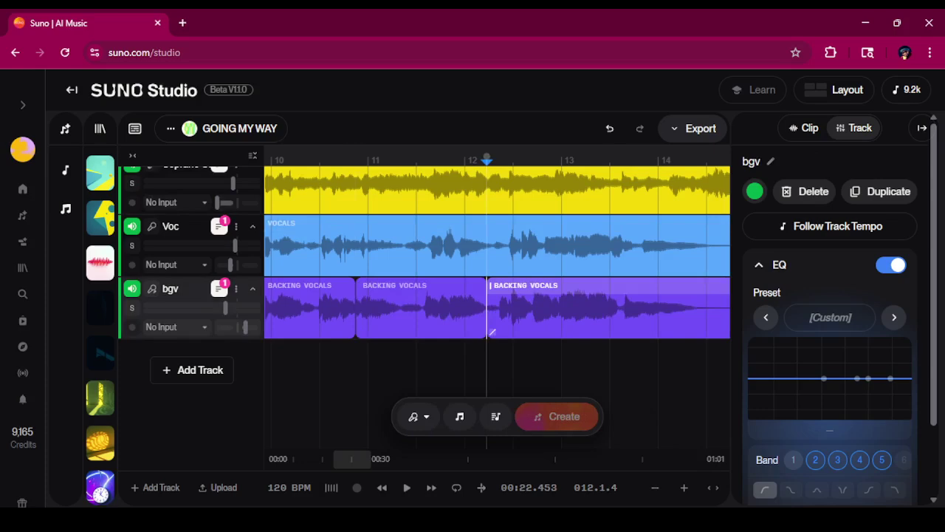
# Step: Shift the last backing vocals clip slightly later and play the mix from the middle of bar 11
pyautogui.click(491, 333)
pyautogui.moveTo(517, 284); pyautogui.dragTo(526, 284)
pyautogui.moveTo(500, 333); pyautogui.dragTo(499, 332)
pyautogui.click(416, 190)
pyautogui.press('space')
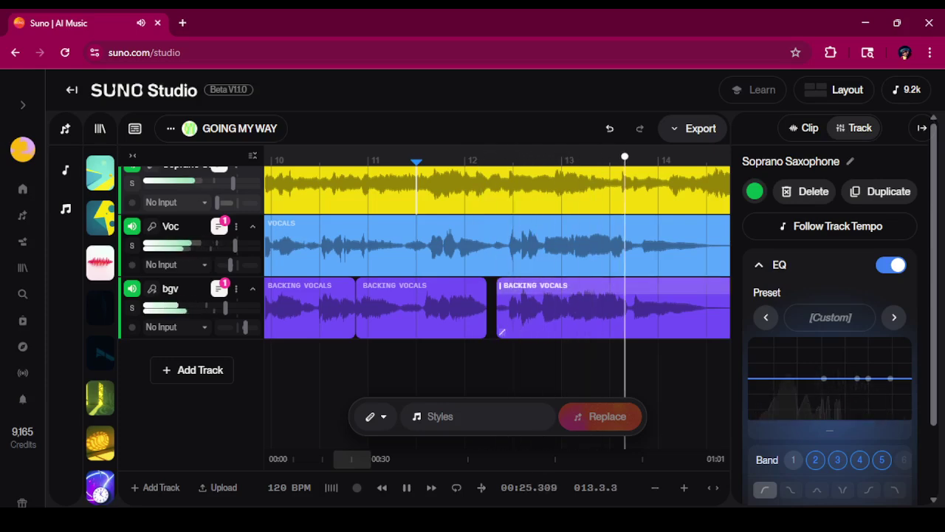
pyautogui.press('space')
# Step: Move the last backing vocals clip later to about 00:22.811 and audition it from about 00:22.388
pyautogui.moveTo(501, 332); pyautogui.dragTo(508, 332)
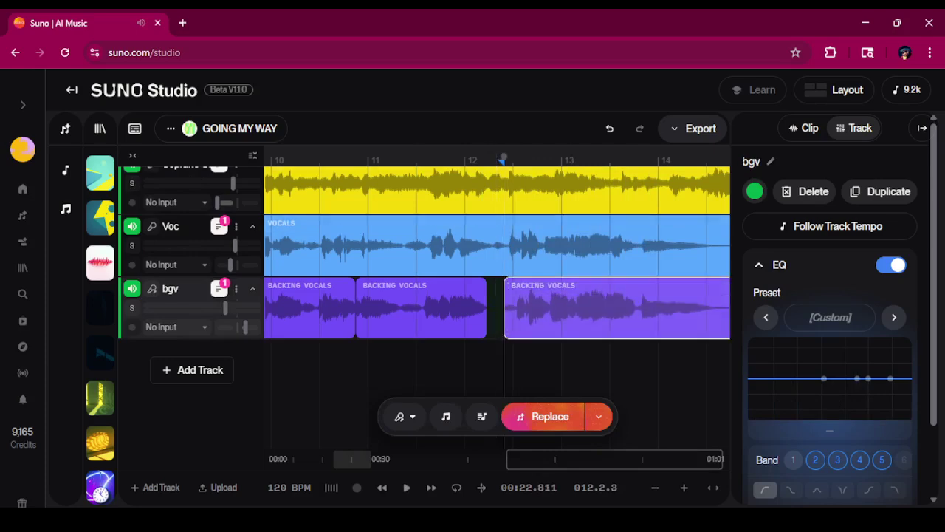
pyautogui.click(483, 195)
pyautogui.press('space')
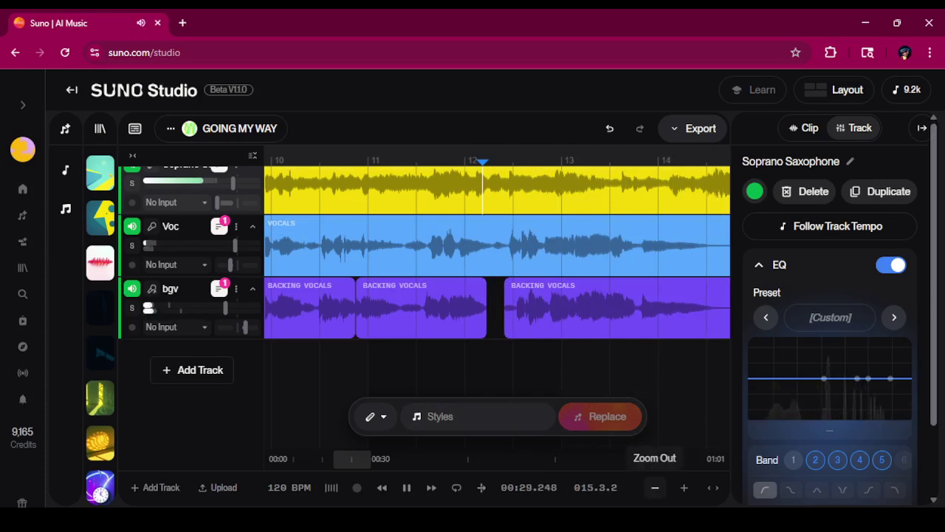
pyautogui.click(655, 488)
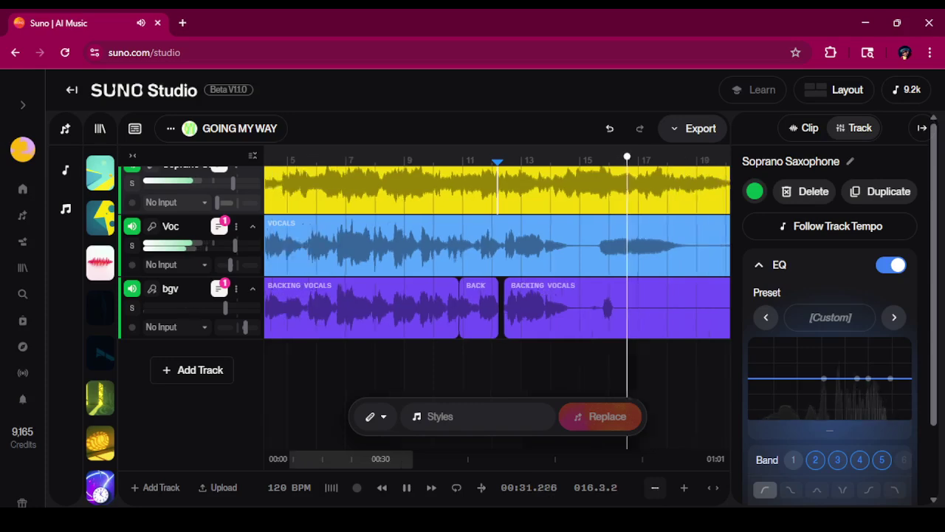
pyautogui.click(654, 488)
pyautogui.press('space')
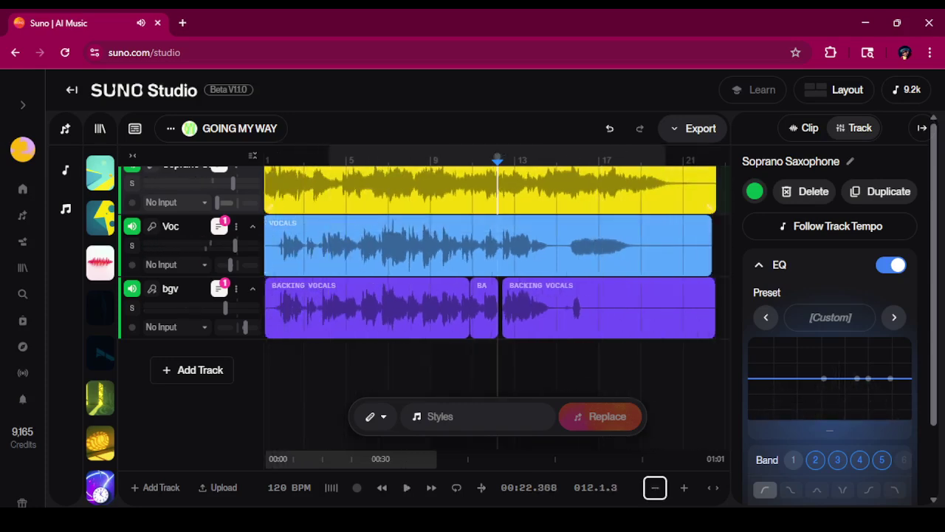
# Step: Replay the mix from bar 11 at 00:20.000 to check the backing vocals against the lead vocals
pyautogui.click(472, 194)
pyautogui.press('space')
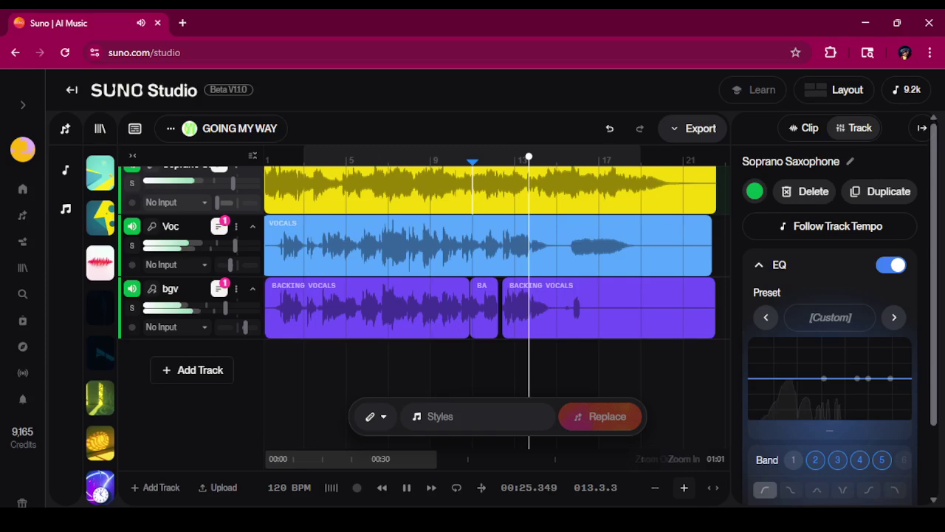
pyautogui.click(684, 487)
pyautogui.click(684, 488)
pyautogui.press('space')
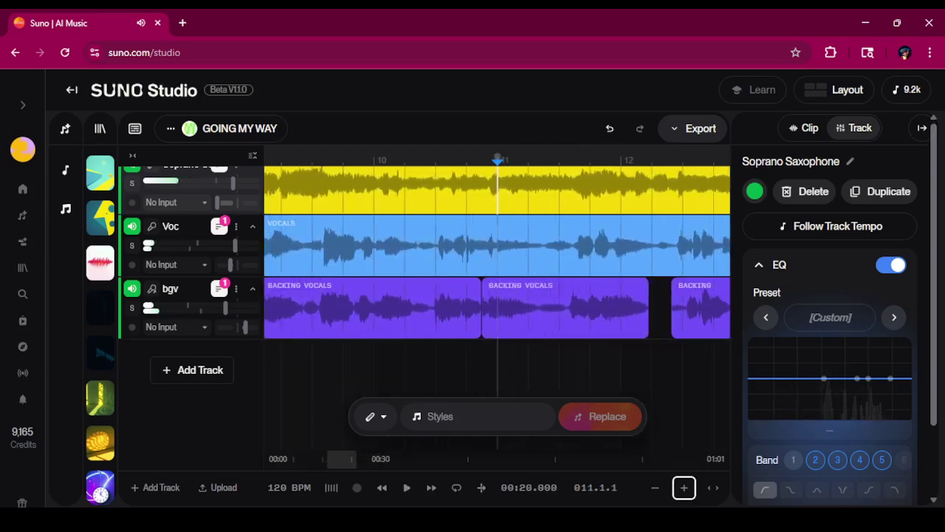
# Step: Move the last backing vocals clip earlier to about 00:22.665 and play the passage across the gap
pyautogui.click(677, 328)
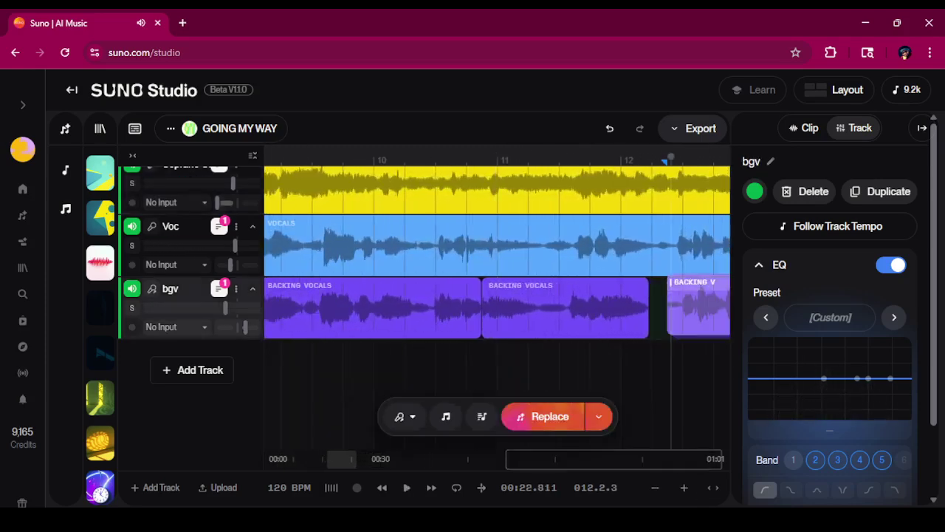
pyautogui.moveTo(677, 288); pyautogui.dragTo(672, 288)
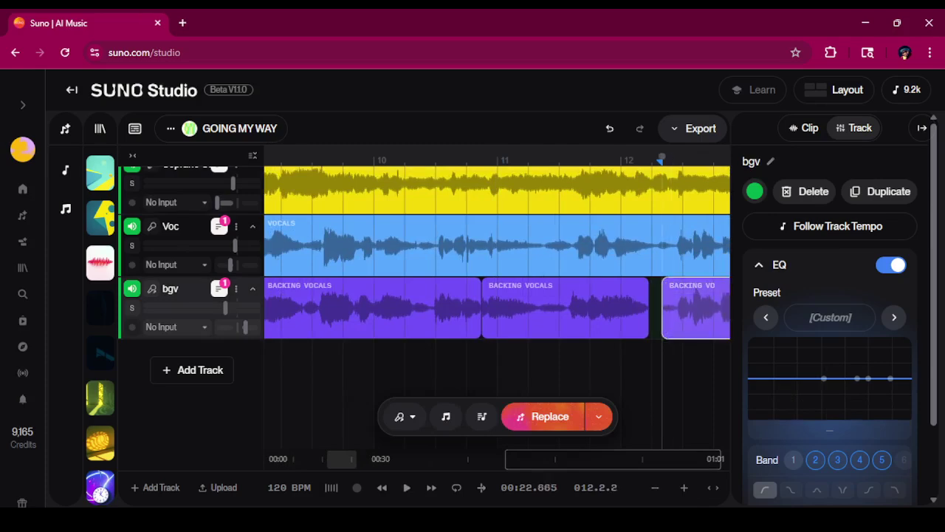
pyautogui.click(572, 192)
pyautogui.press('space')
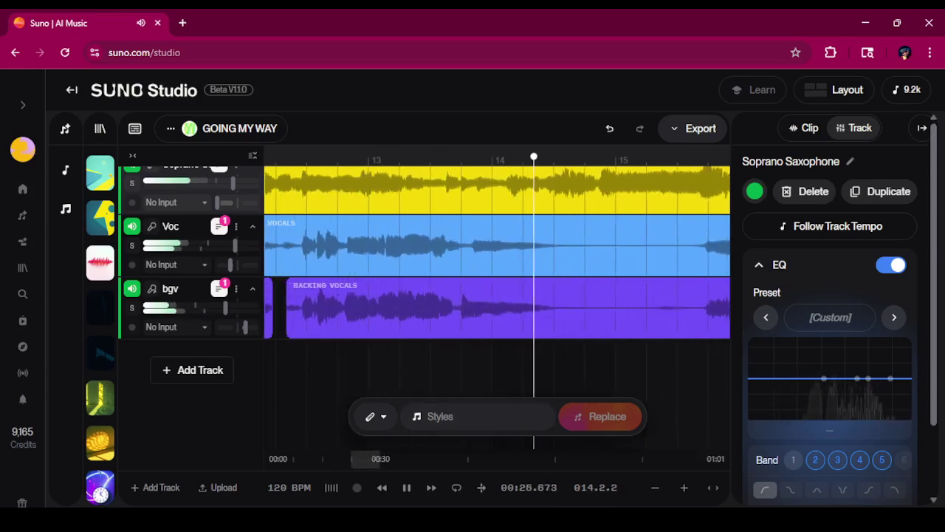
pyautogui.press('space')
# Step: Shift the last backing vocals clip later to start at about 00:22.755
pyautogui.click(290, 332)
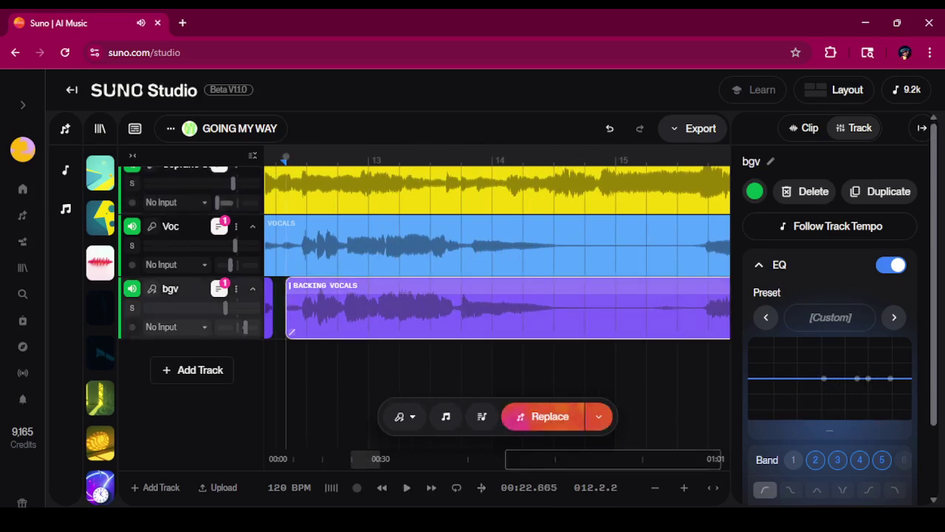
pyautogui.moveTo(290, 332); pyautogui.dragTo(296, 331)
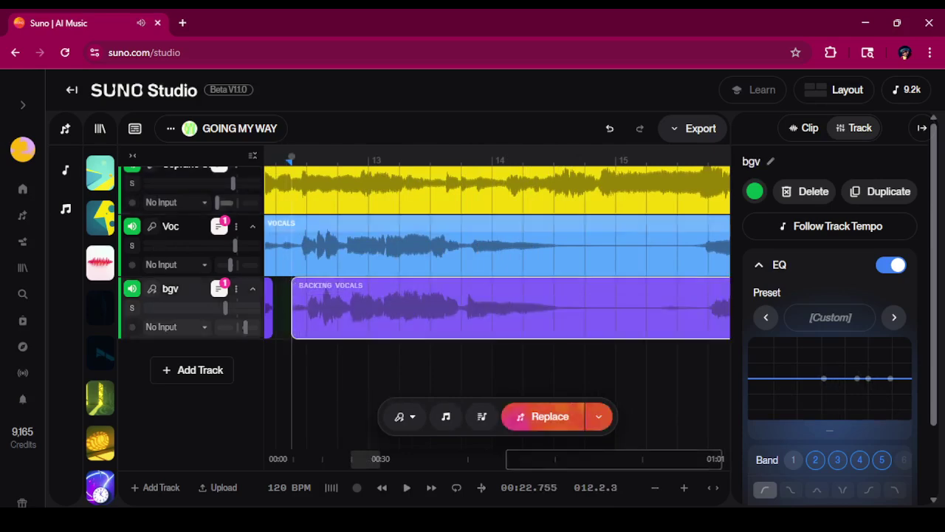
# Step: Play the mix from 00:22.755 to check the shifted last backing vocals clip against the lead vocals
pyautogui.press('space')
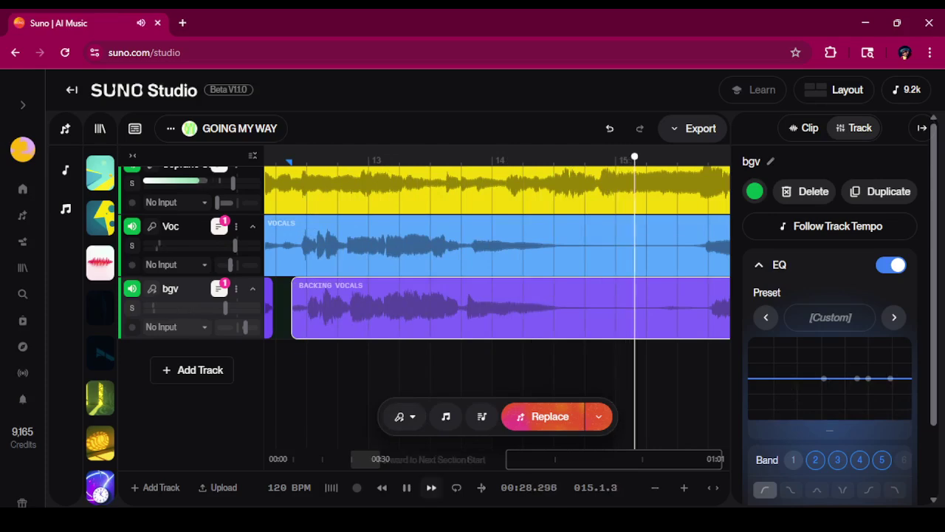
pyautogui.press('space')
pyautogui.click(655, 487)
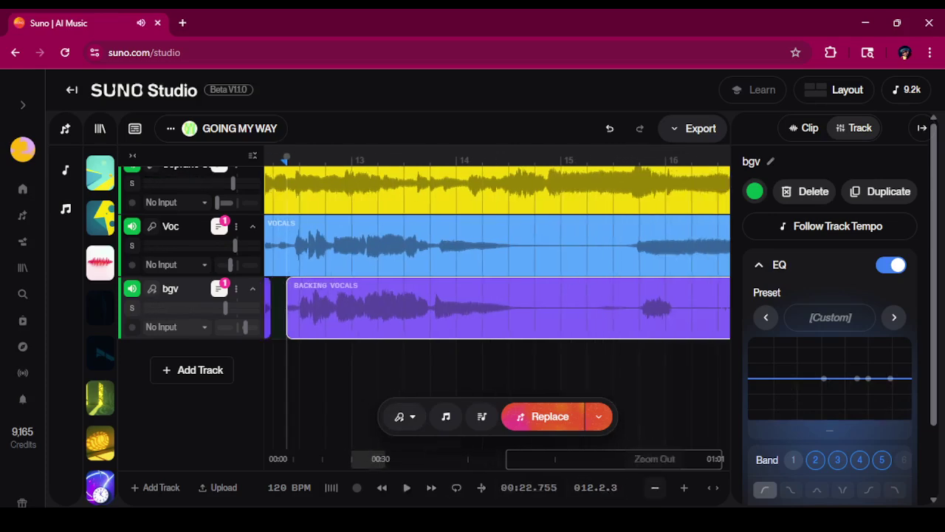
pyautogui.click(655, 487)
pyautogui.click(655, 488)
pyautogui.click(655, 487)
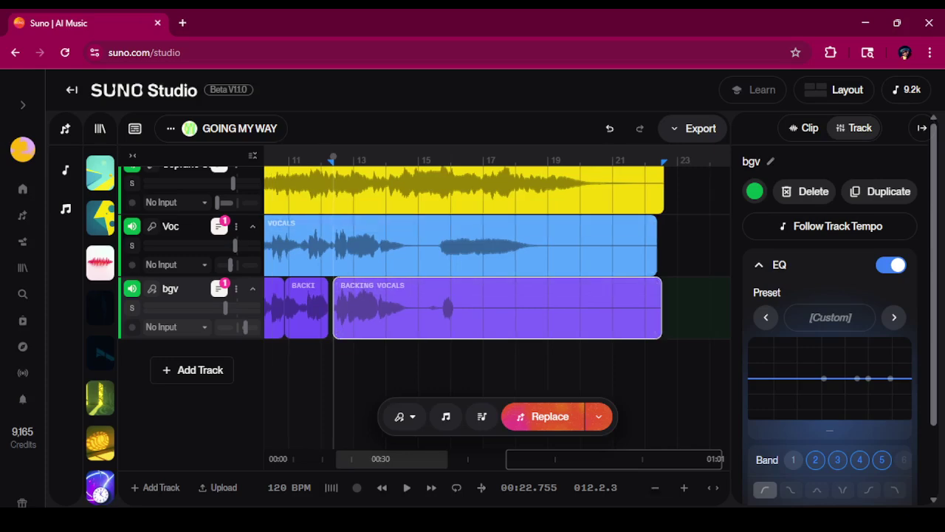
pyautogui.moveTo(337, 459); pyautogui.dragTo(447, 465)
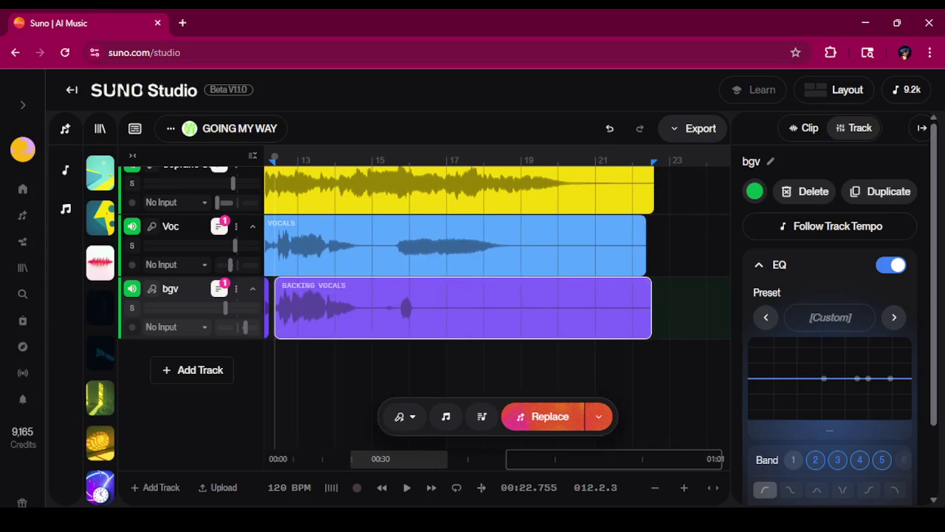
# Step: Hide and reopen the bgv track's settings, collapse and expand its EQ section, and toggle the EQ off and back on
pyautogui.click(922, 128)
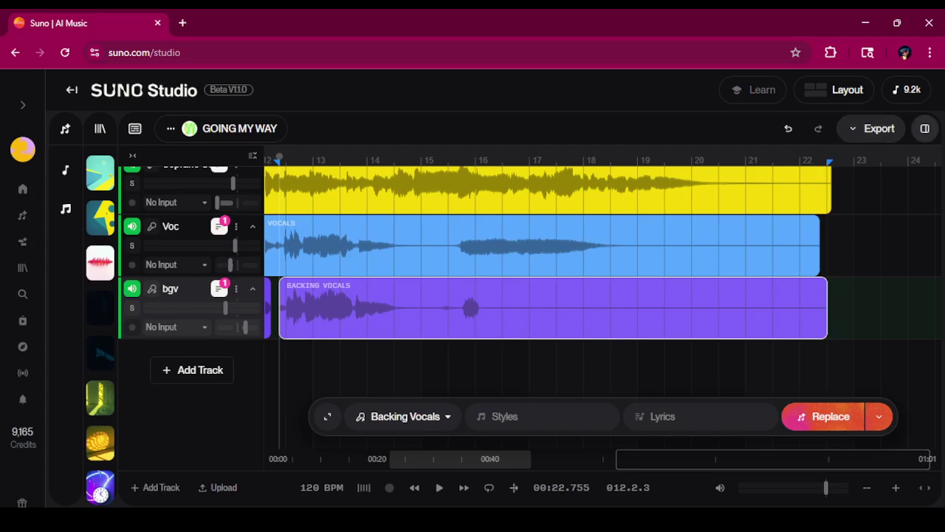
pyautogui.click(925, 129)
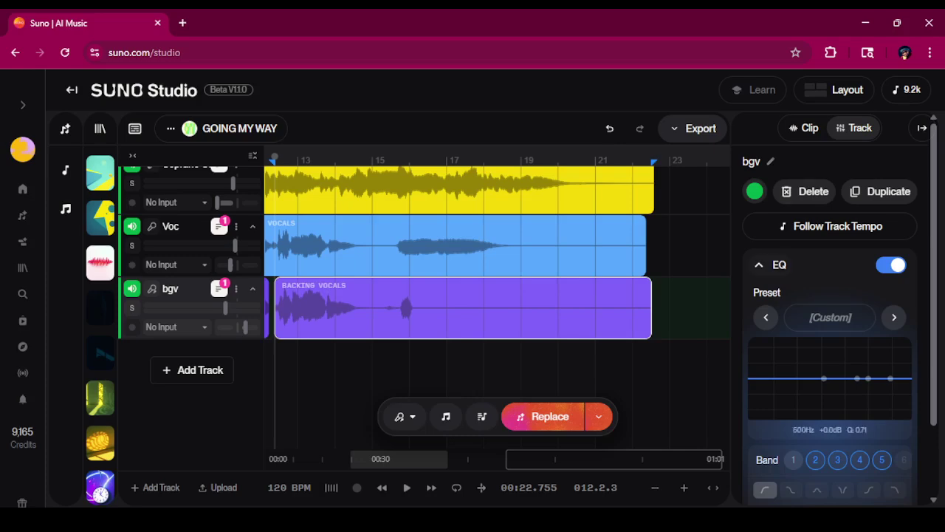
pyautogui.click(759, 265)
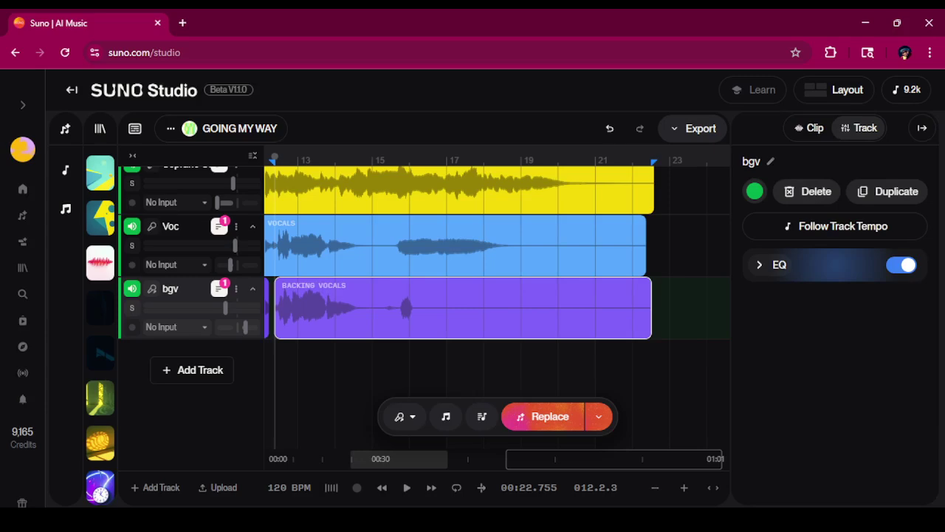
pyautogui.click(838, 264)
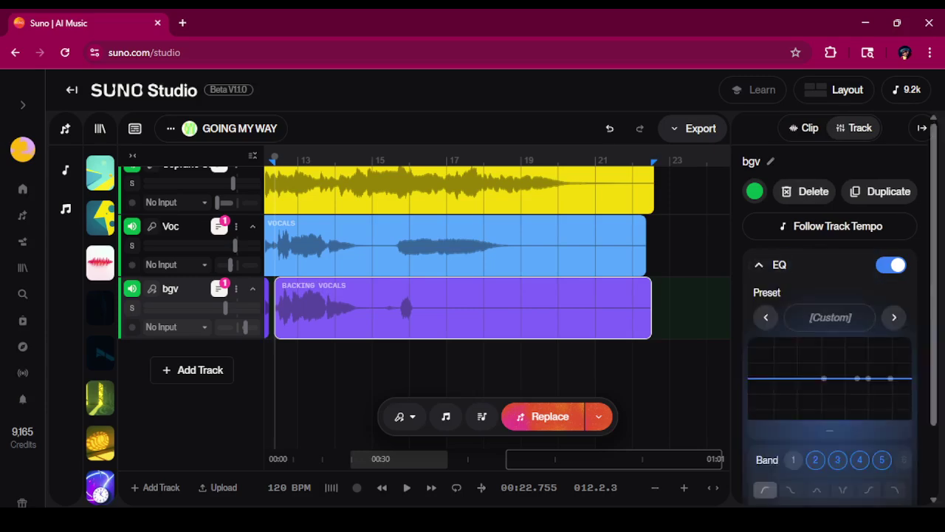
pyautogui.click(891, 265)
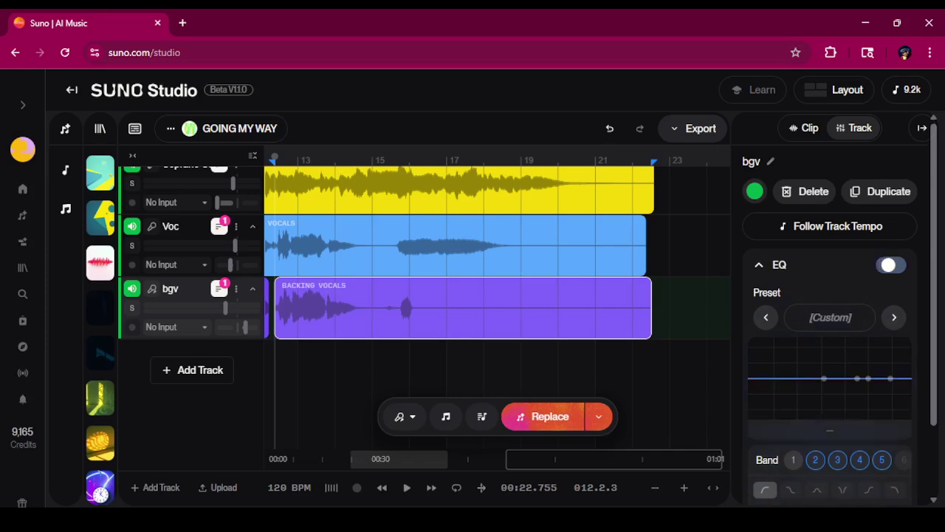
pyautogui.click(891, 264)
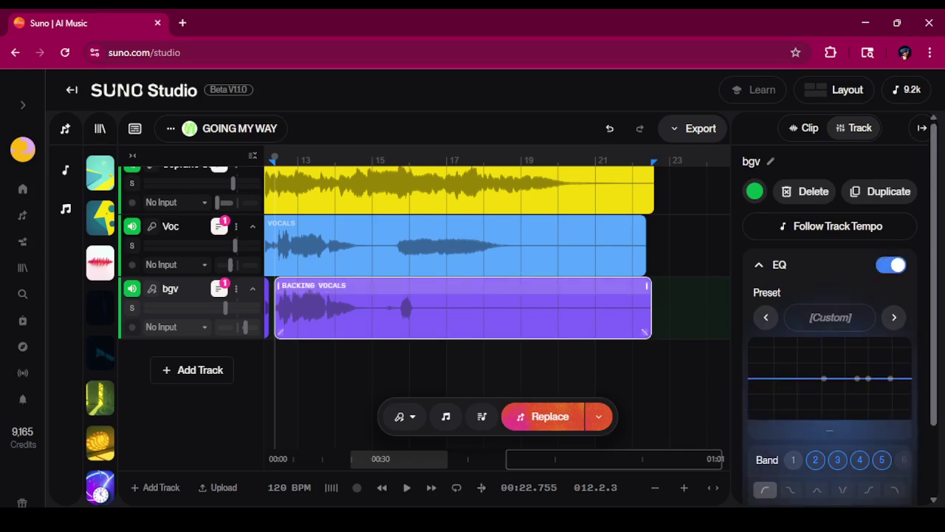
# Step: Solo the PIANO track and play it from the start of the project
pyautogui.scroll(3, 457, 310)
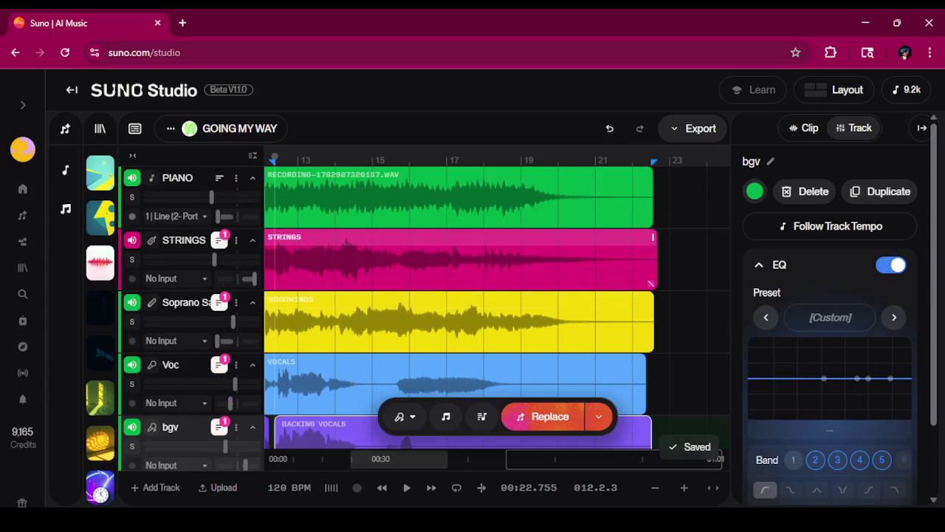
pyautogui.click(480, 193)
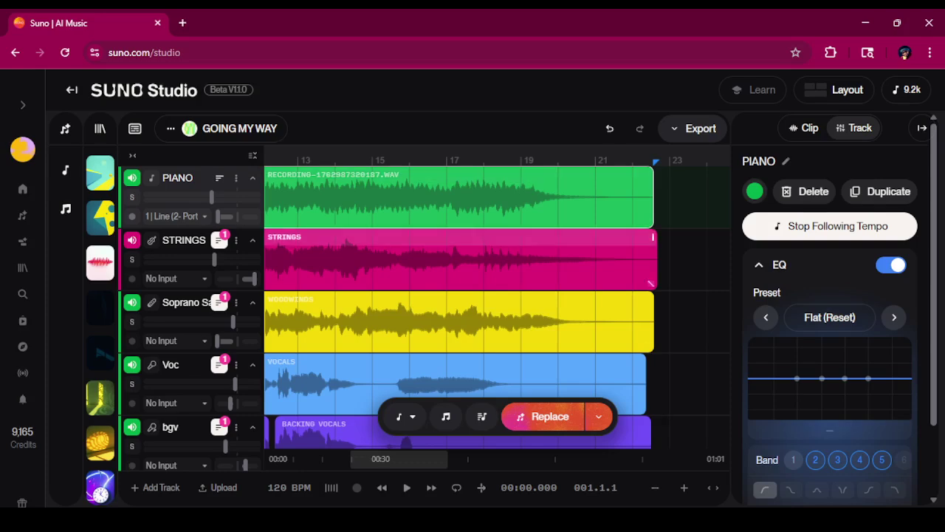
pyautogui.click(509, 257)
pyautogui.click(545, 323)
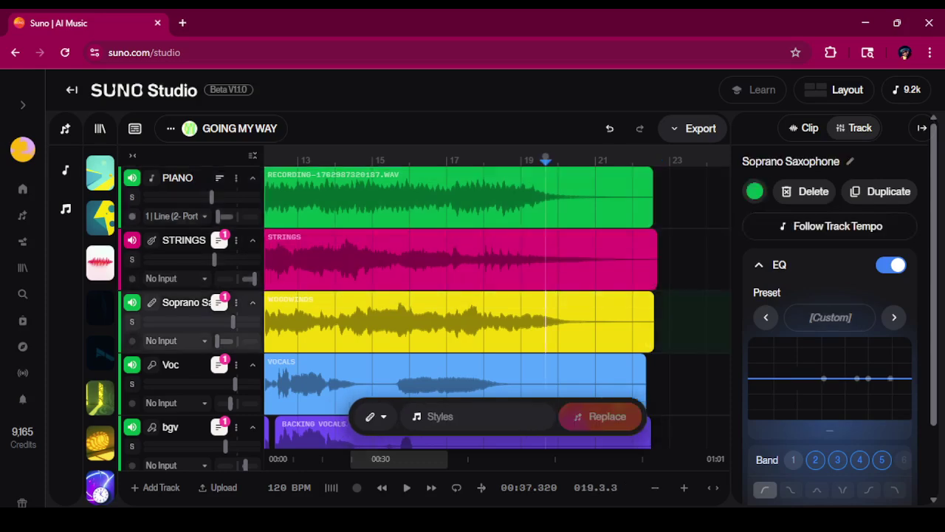
pyautogui.click(546, 175)
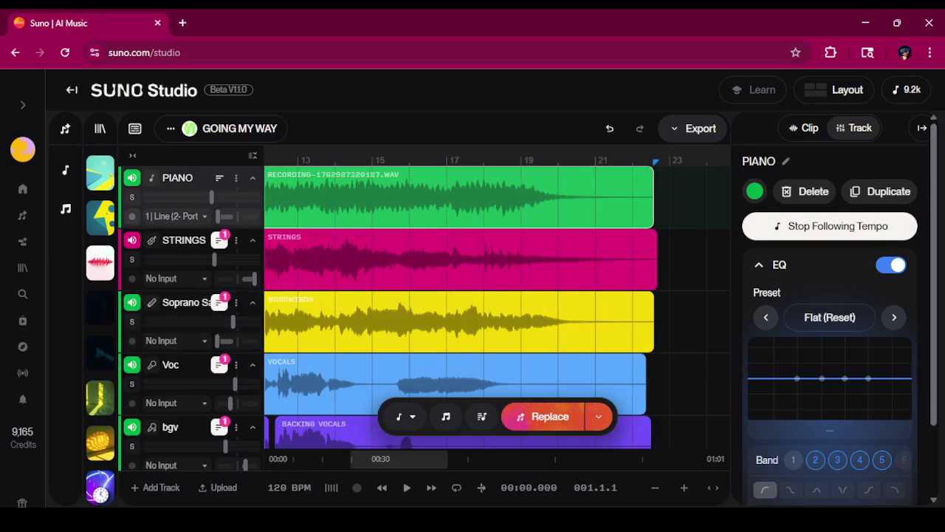
pyautogui.click(132, 197)
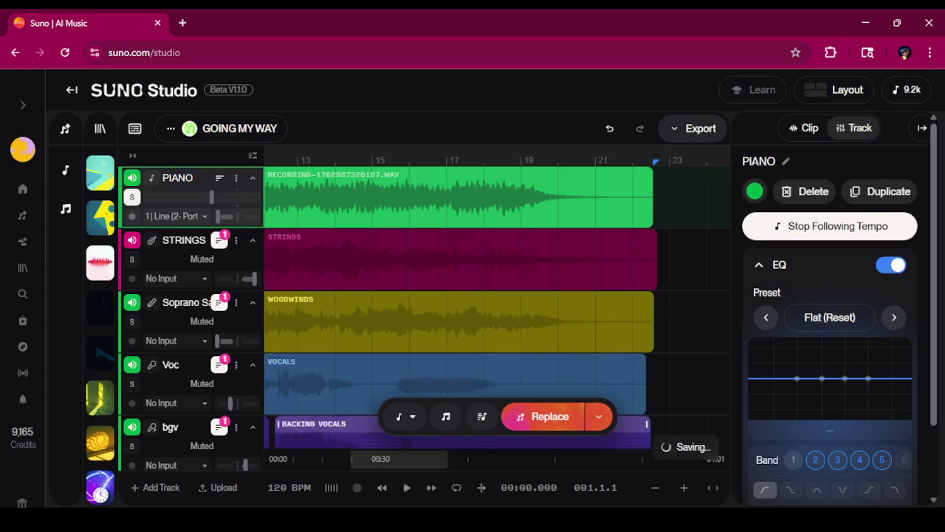
pyautogui.click(382, 488)
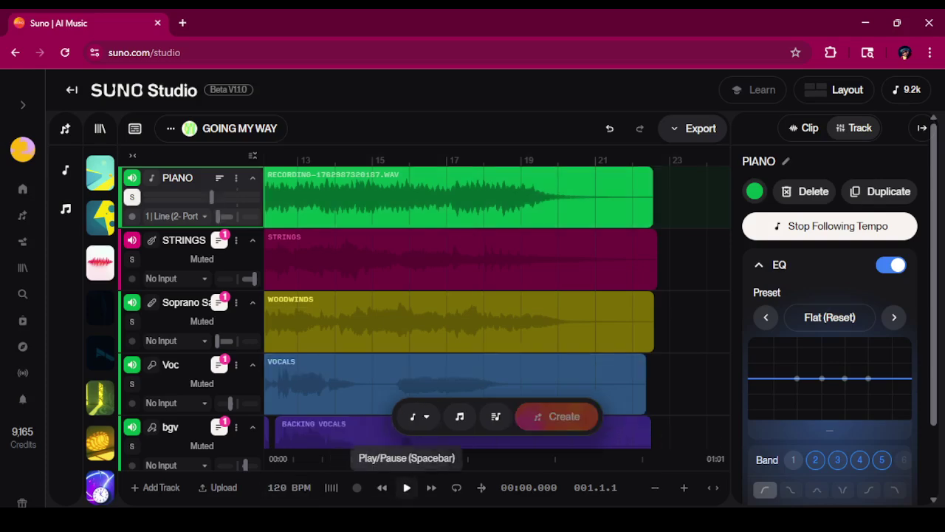
pyautogui.click(406, 487)
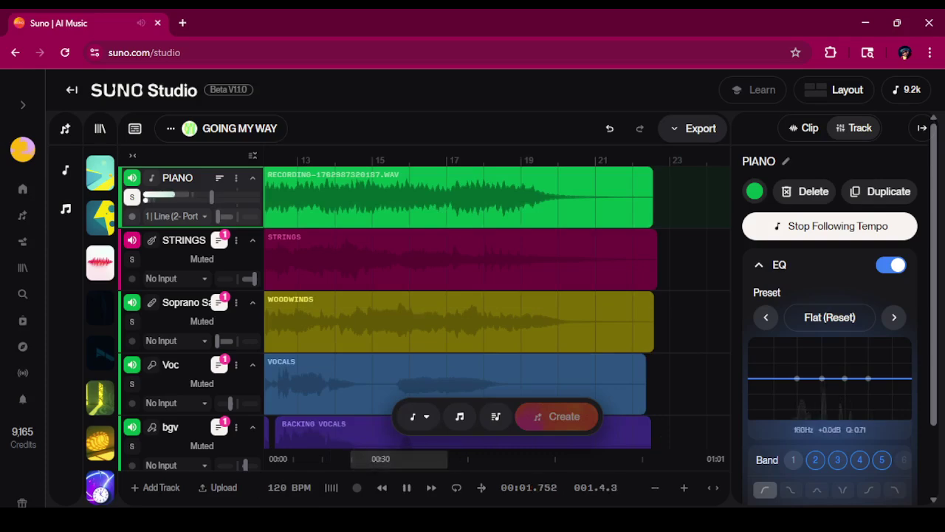
# Step: Boost PIANO EQ band 2 to about +11.5 dB at 21 Hz and pan the track close to centre
pyautogui.moveTo(798, 378); pyautogui.dragTo(751, 349)
pyautogui.moveTo(218, 216)
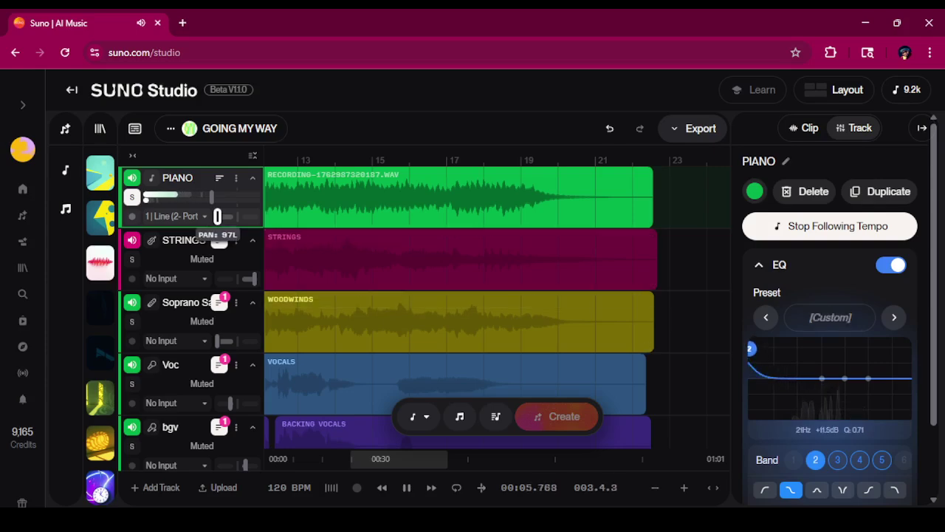
pyautogui.moveTo(217, 216); pyautogui.dragTo(234, 216)
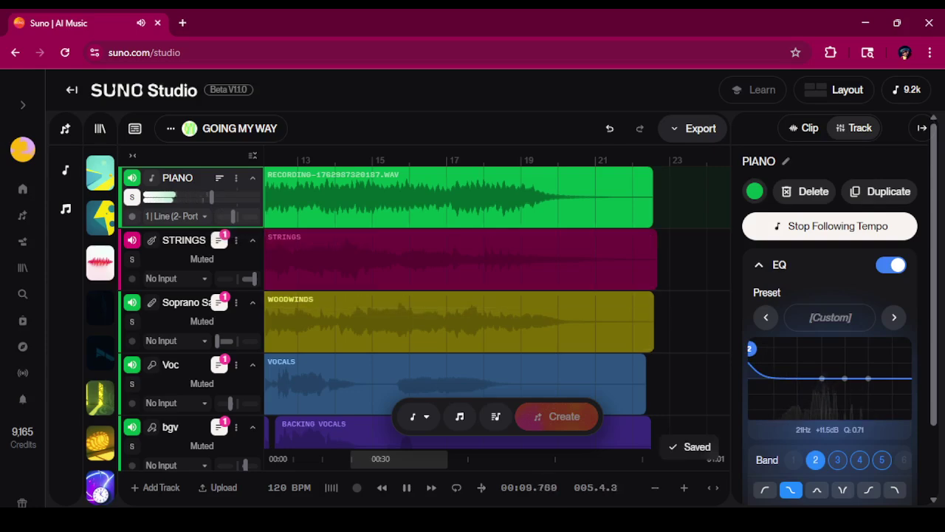
# Step: Raise PIANO EQ band 5 to about +13.6 dB at 6.8 kHz and set band 3 to about -0.3 dB at 158 Hz
pyautogui.moveTo(868, 378); pyautogui.dragTo(886, 344)
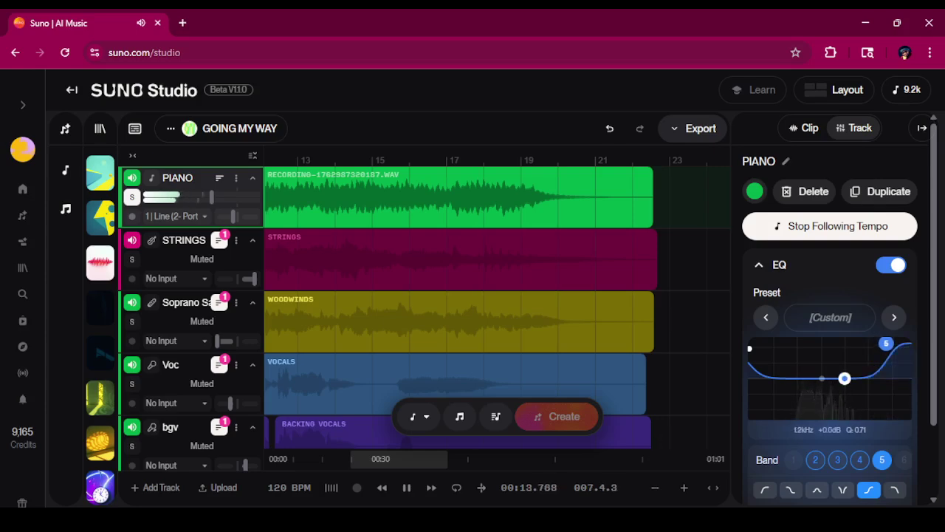
pyautogui.moveTo(844, 378); pyautogui.dragTo(797, 379)
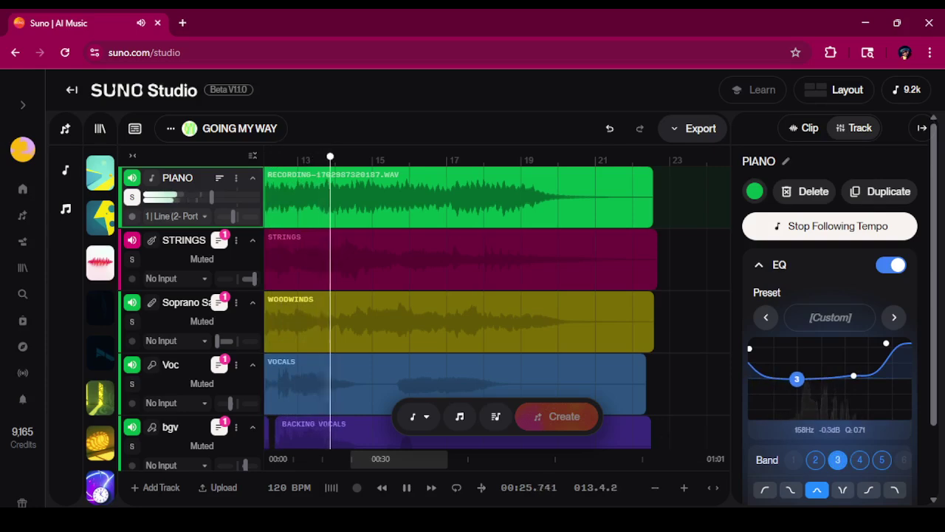
# Step: Select PIANO EQ bands 2 to 5 in turn to examine each one's point on the curve and filter type
pyautogui.click(815, 460)
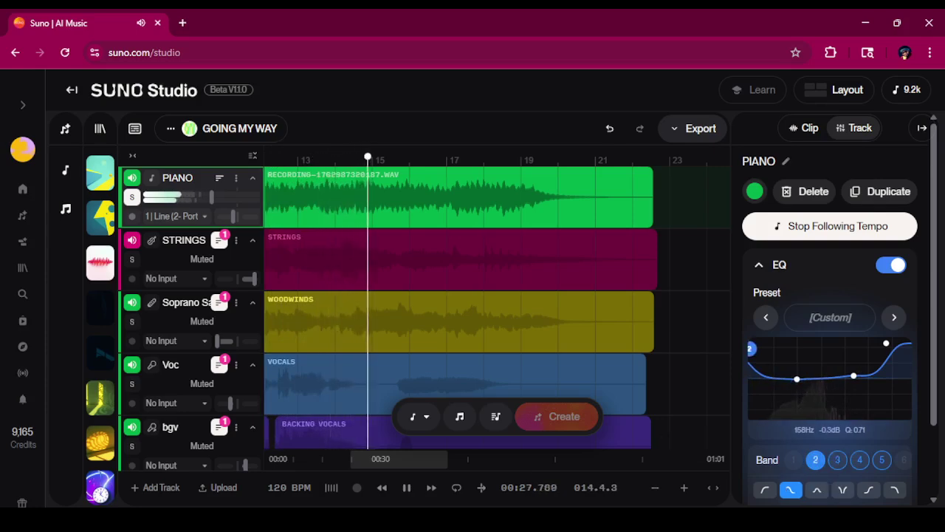
pyautogui.click(860, 460)
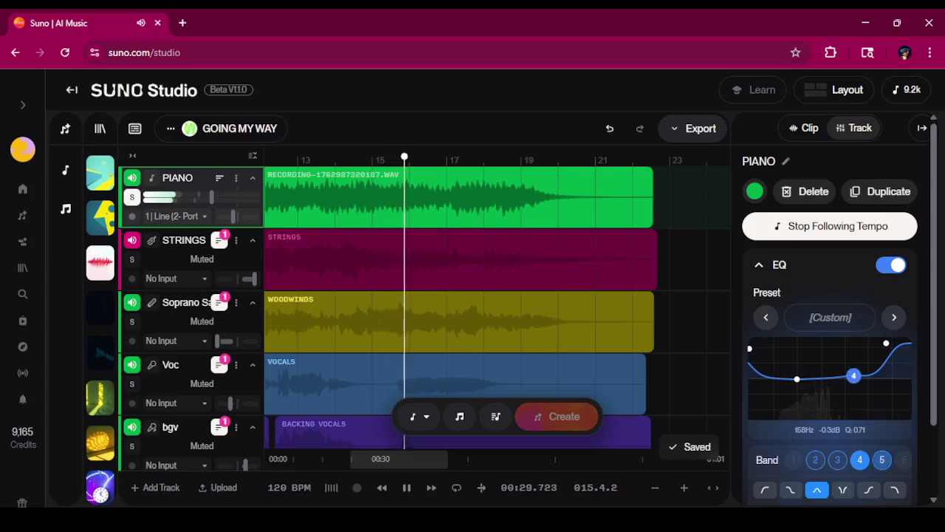
pyautogui.click(882, 461)
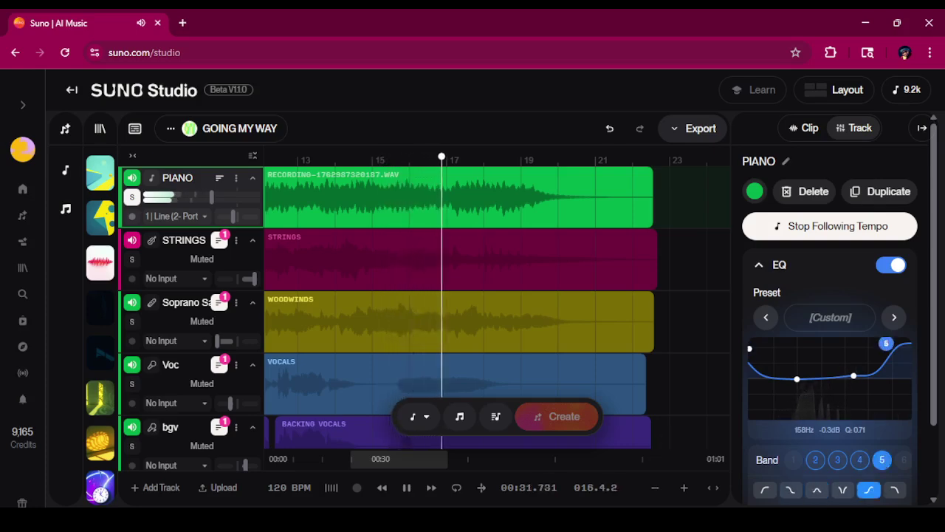
pyautogui.click(859, 460)
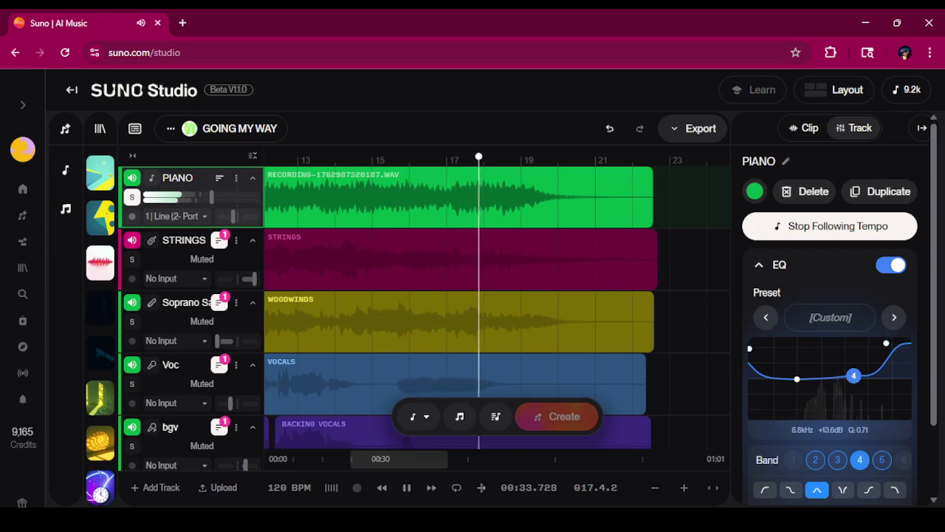
pyautogui.click(838, 460)
pyautogui.click(815, 460)
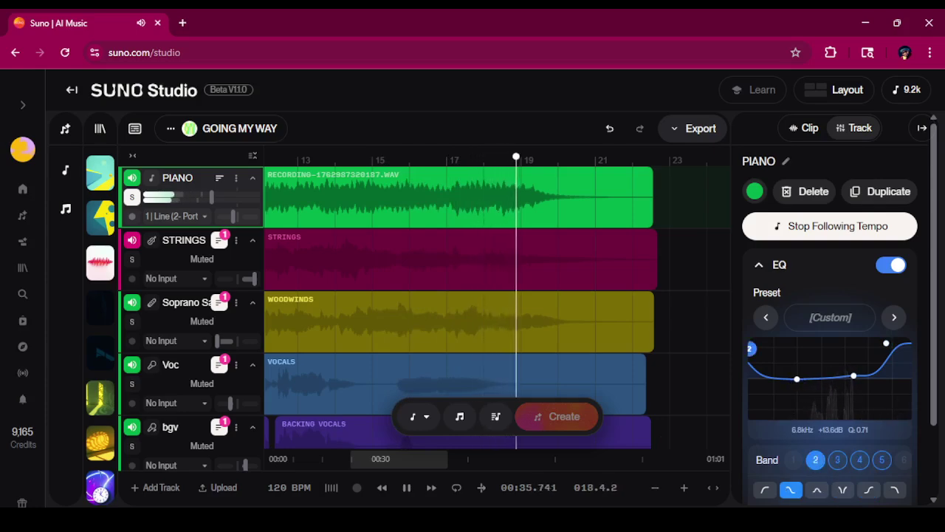
# Step: Try the high-shelf and low-pass shapes on PIANO EQ band 2 and set its filter type to Notch
pyautogui.scroll(-1, 827, 369)
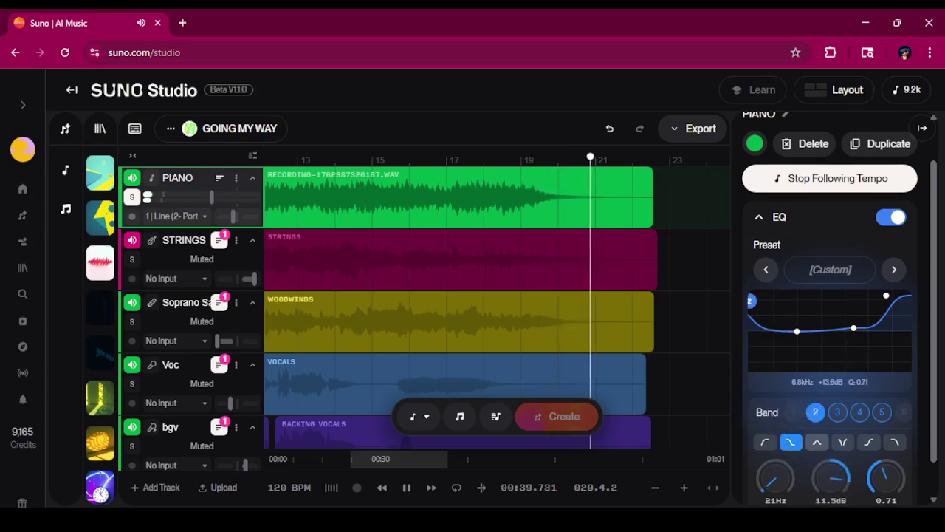
pyautogui.click(843, 442)
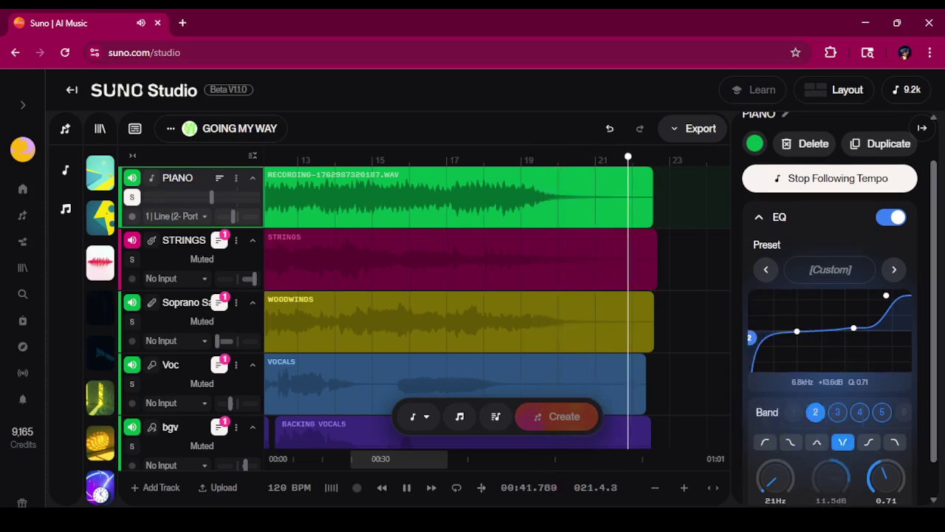
pyautogui.click(868, 441)
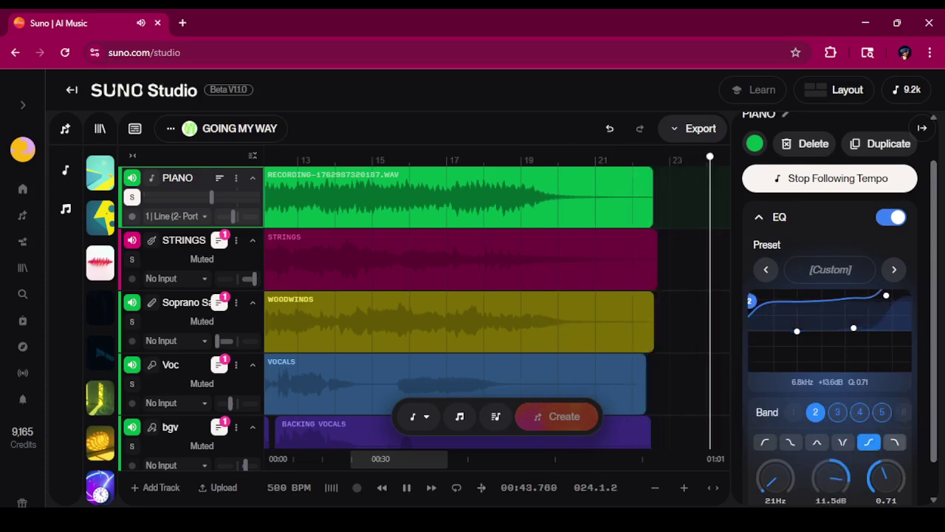
pyautogui.click(895, 441)
pyautogui.click(868, 441)
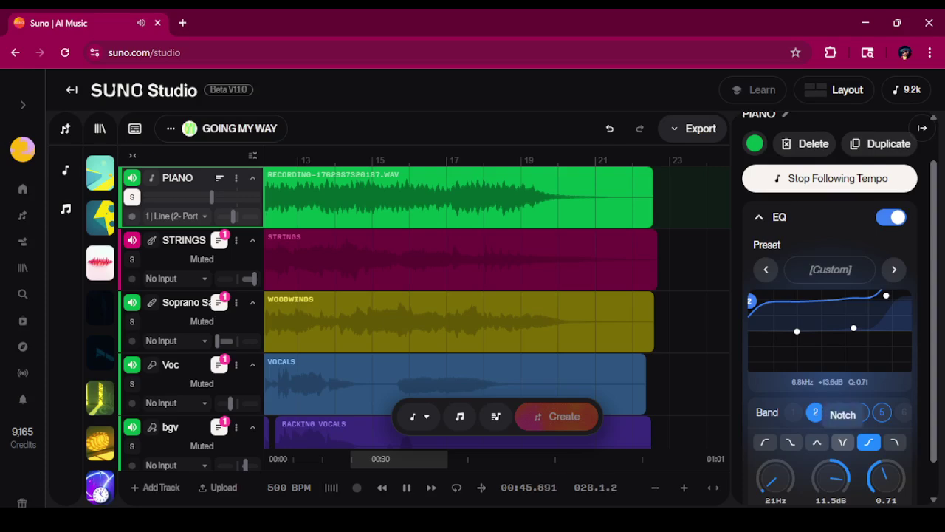
pyautogui.click(843, 442)
pyautogui.scroll(-1, 840, 308)
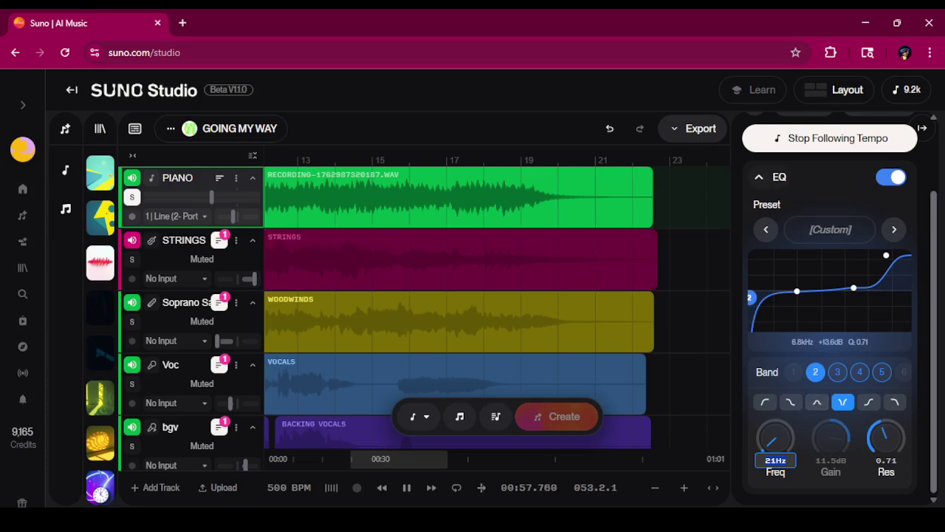
# Step: Collapse the PIANO track's EQ section and replay the soloed track from the start of the project
pyautogui.click(759, 177)
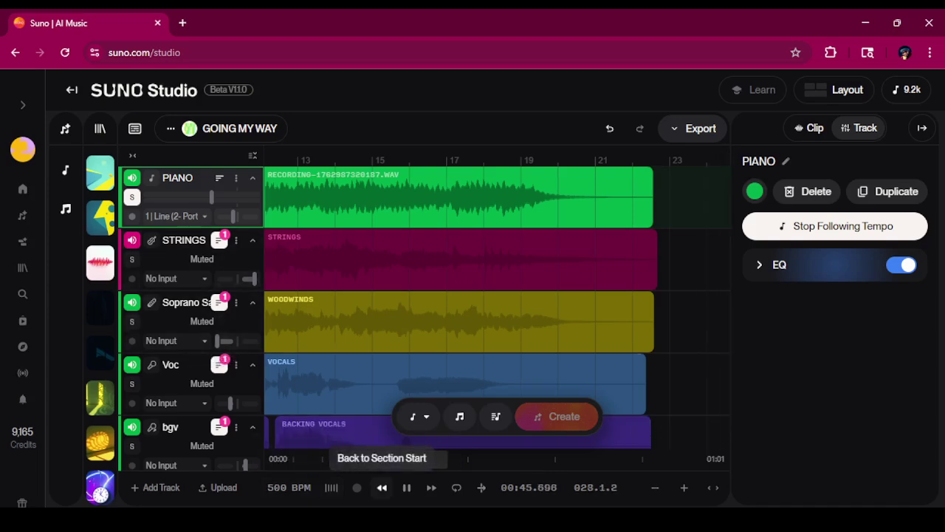
pyautogui.click(382, 488)
pyautogui.click(406, 488)
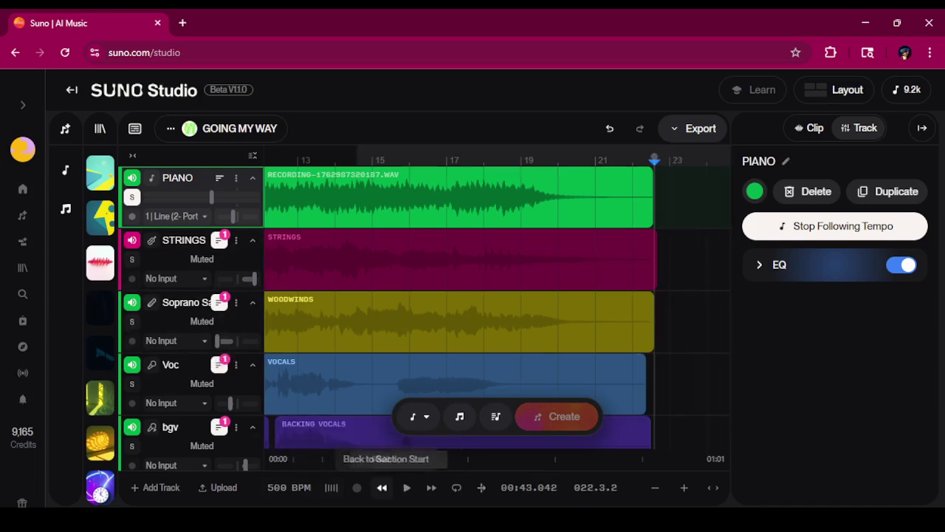
pyautogui.click(382, 487)
pyautogui.click(381, 487)
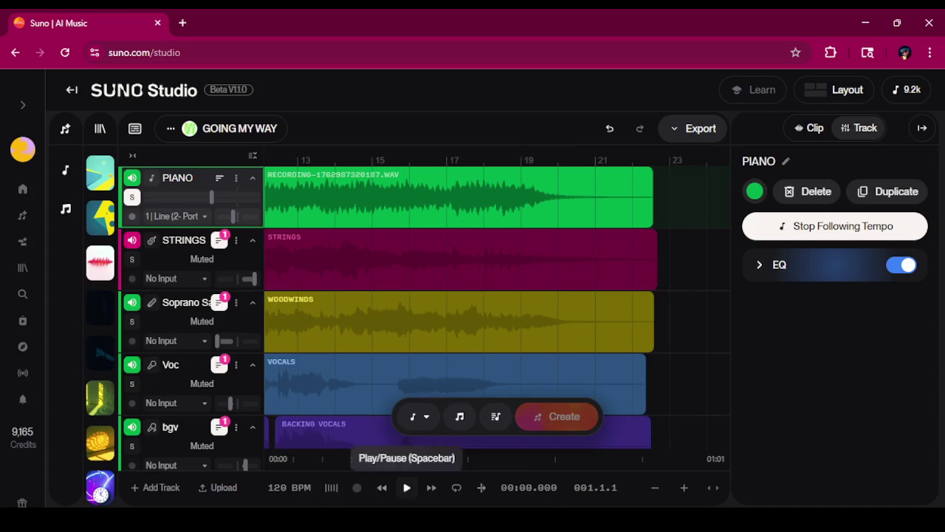
pyautogui.click(406, 487)
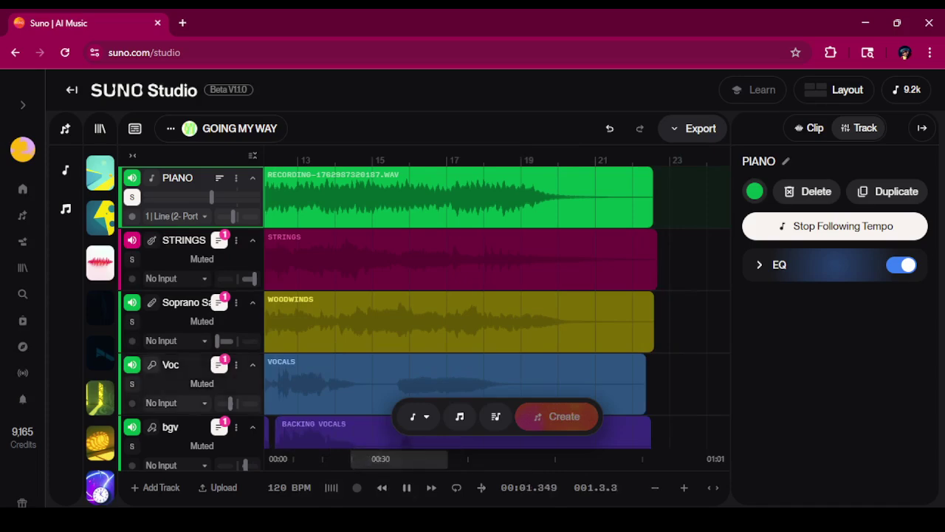
# Step: Solo the Voc track, expand its EQ section and switch the EQ off and back on to compare the sound
pyautogui.click(133, 384)
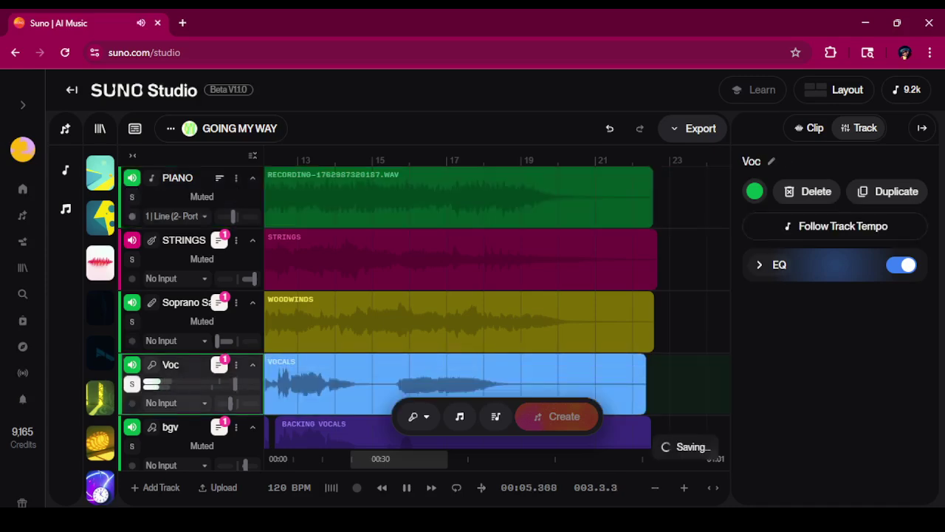
pyautogui.click(759, 265)
pyautogui.click(891, 265)
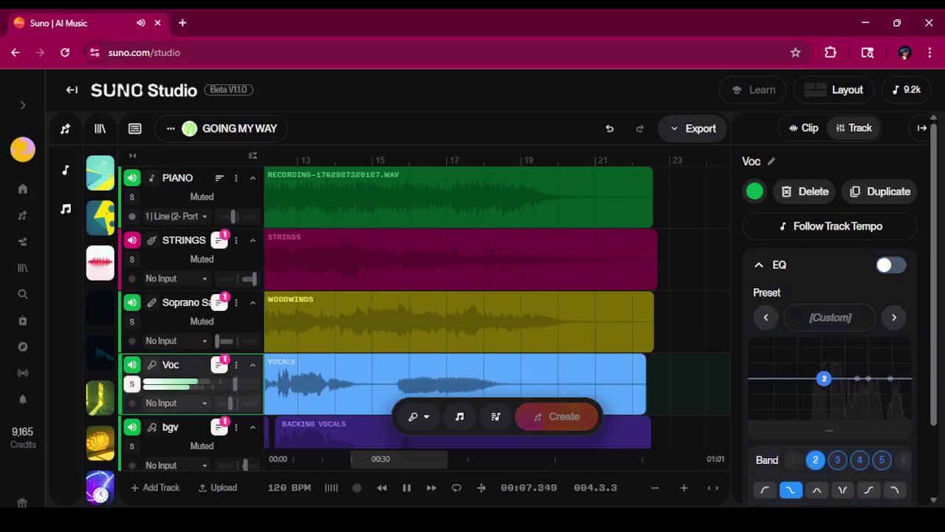
pyautogui.click(891, 265)
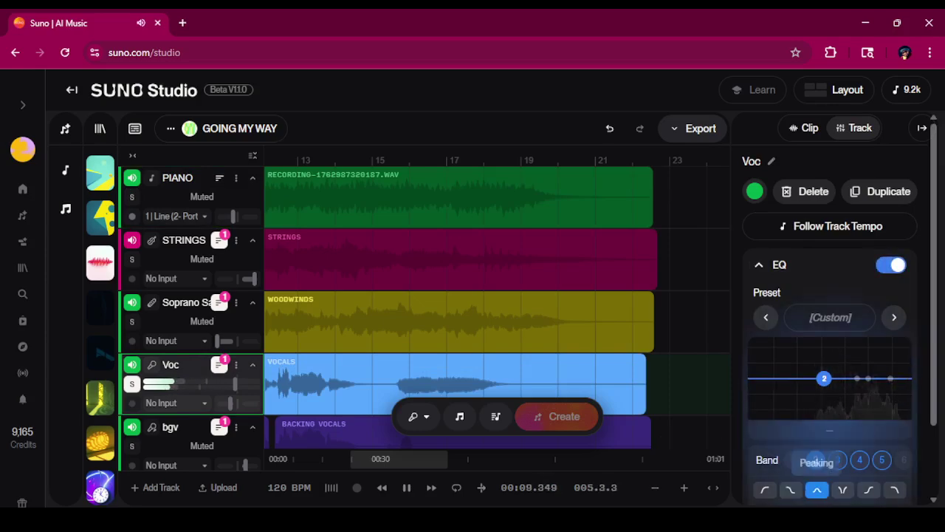
# Step: Try the other filter shapes on Voc EQ band 2, set it to Peaking and cut about 11.7 dB at 834 Hz
pyautogui.click(843, 490)
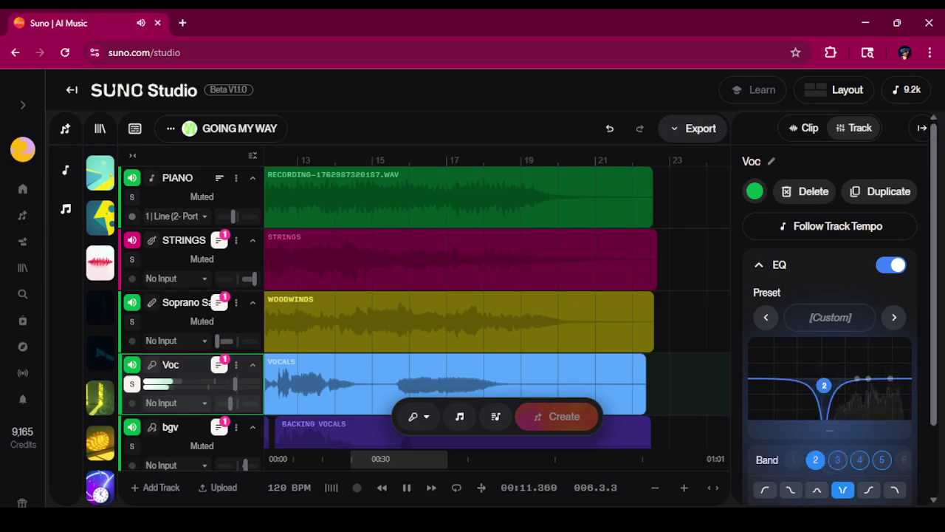
pyautogui.click(868, 490)
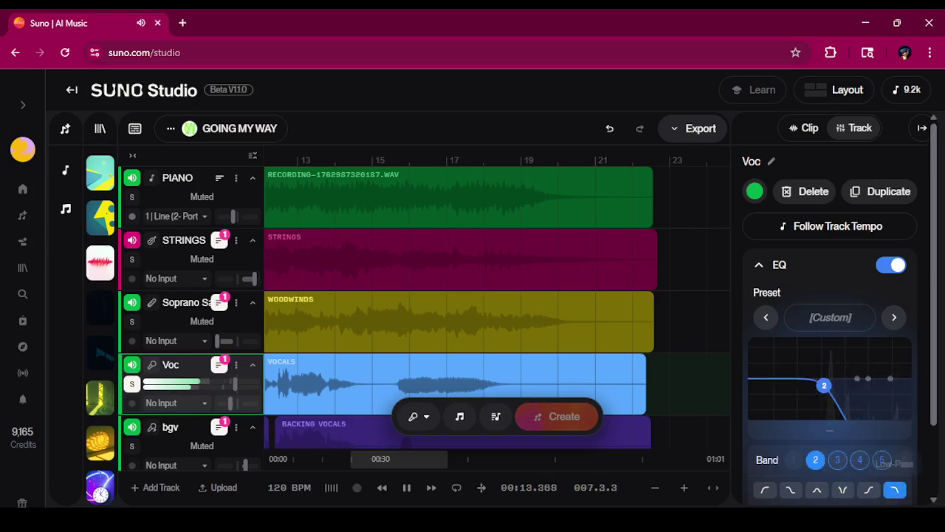
pyautogui.click(765, 490)
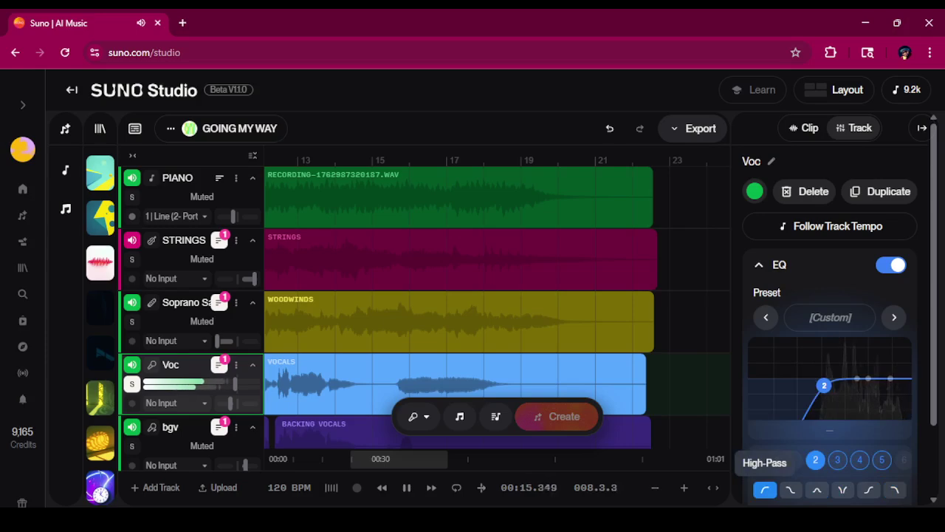
pyautogui.click(790, 490)
pyautogui.click(816, 490)
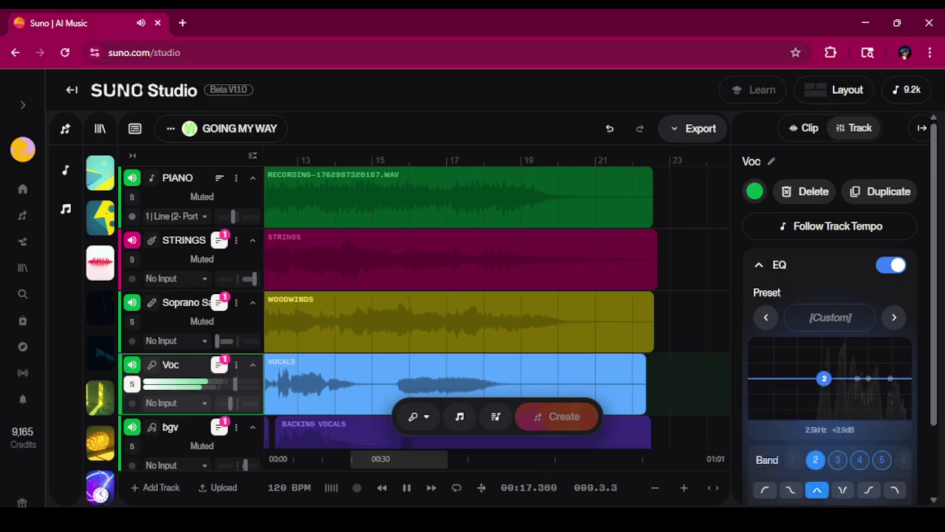
pyautogui.moveTo(824, 378); pyautogui.dragTo(837, 408)
# Step: Set Voc EQ band 3 to Q 2.04, move it to about -2.2 dB at 92 Hz and stop playback
pyautogui.click(837, 460)
pyautogui.scroll(-2, 830, 333)
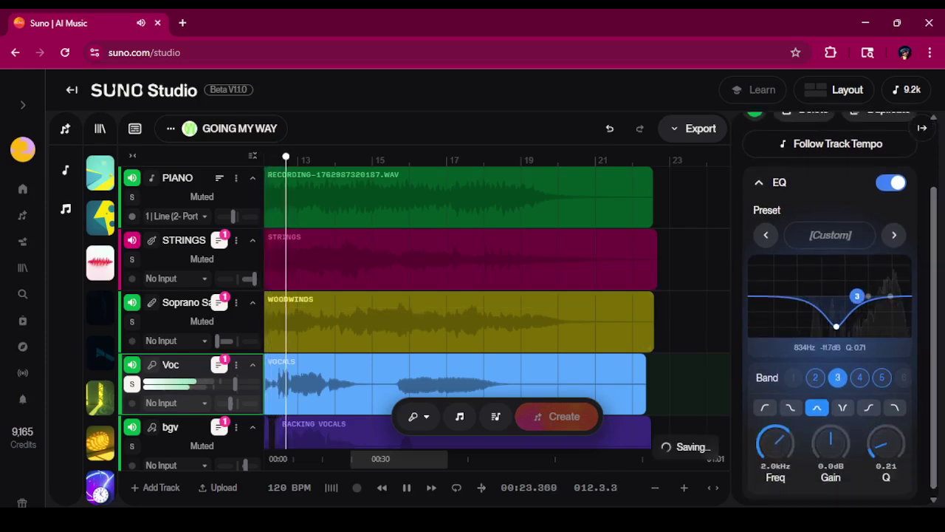
pyautogui.moveTo(886, 443); pyautogui.dragTo(886, 401)
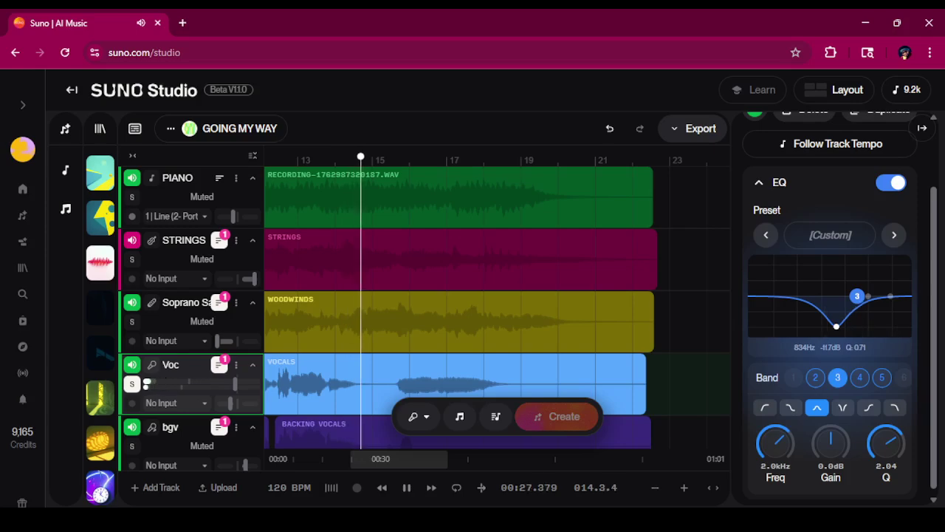
pyautogui.moveTo(858, 296); pyautogui.dragTo(785, 302)
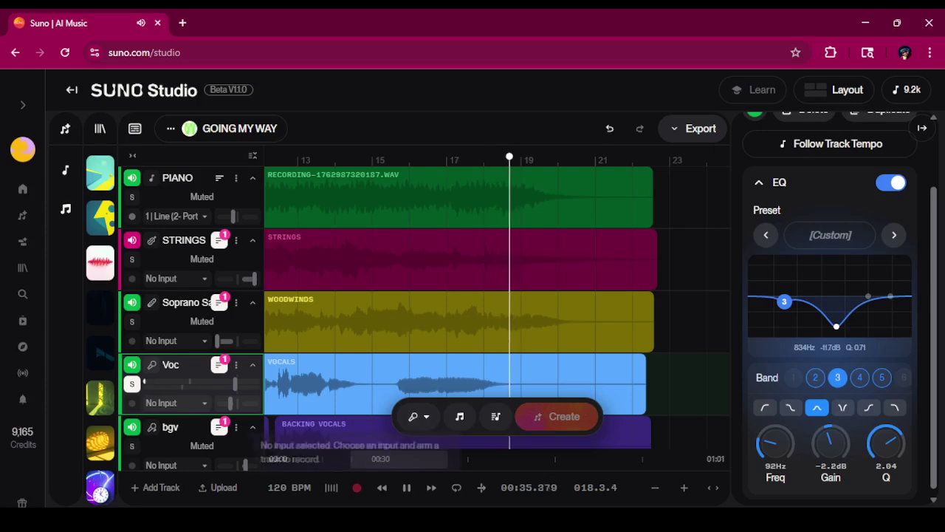
pyautogui.click(406, 487)
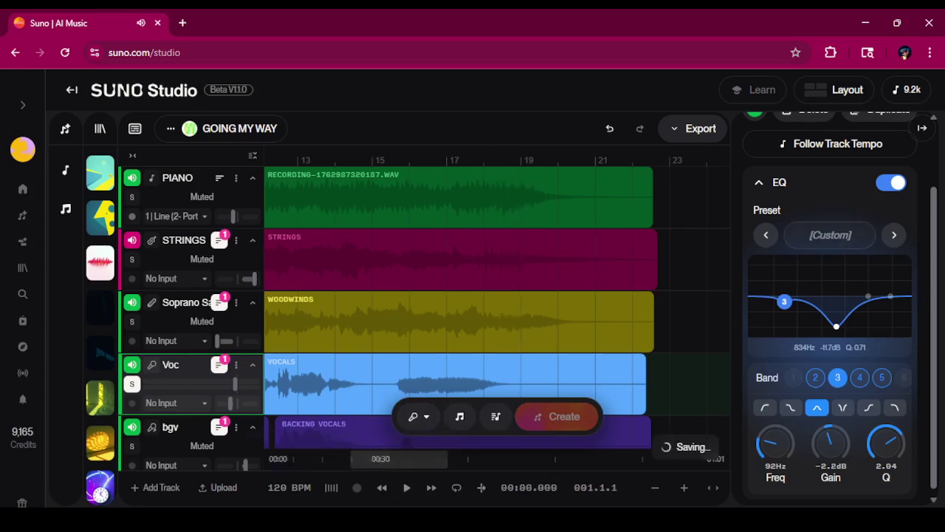
# Step: Cycle through the Voc EQ presets, settle on Flat (Reset) and hide the track's settings
pyautogui.click(893, 235)
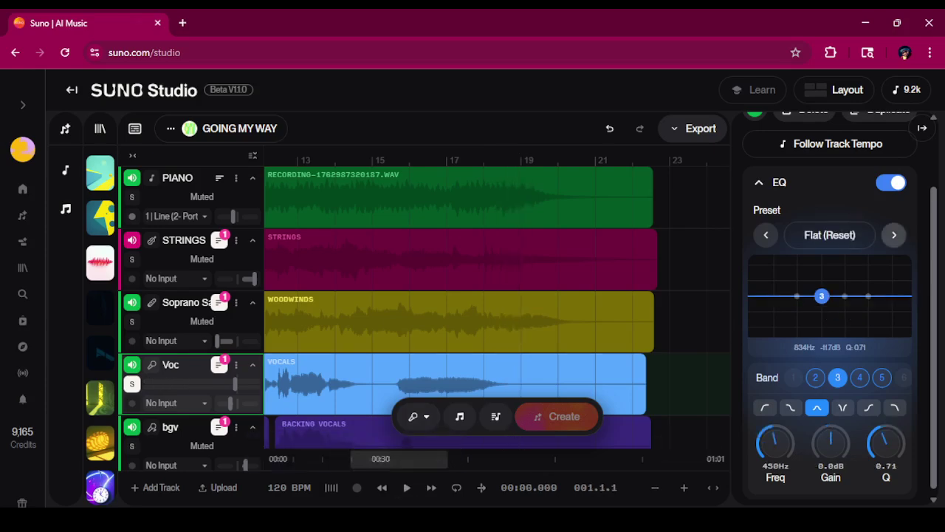
pyautogui.click(893, 235)
pyautogui.click(893, 235)
pyautogui.click(894, 235)
pyautogui.click(894, 235)
pyautogui.click(893, 235)
pyautogui.click(893, 235)
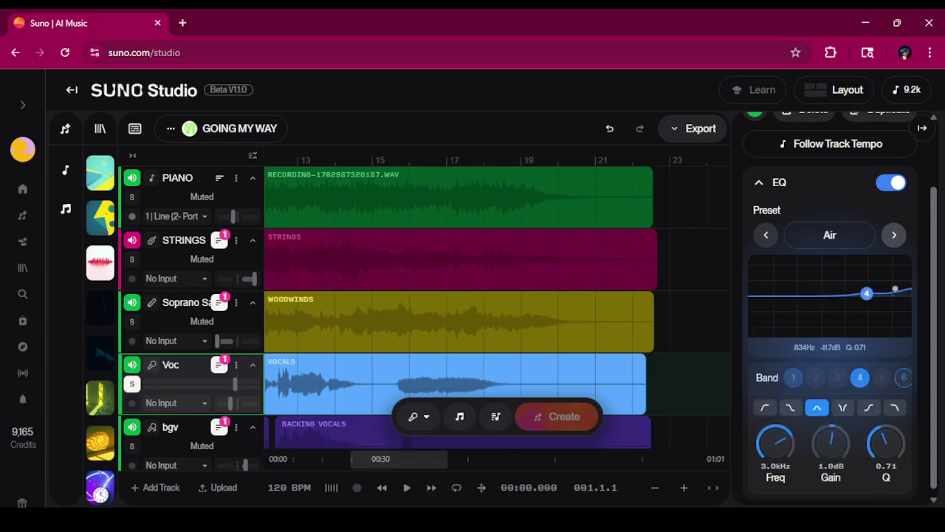
pyautogui.press('Right')
pyautogui.press('Right')
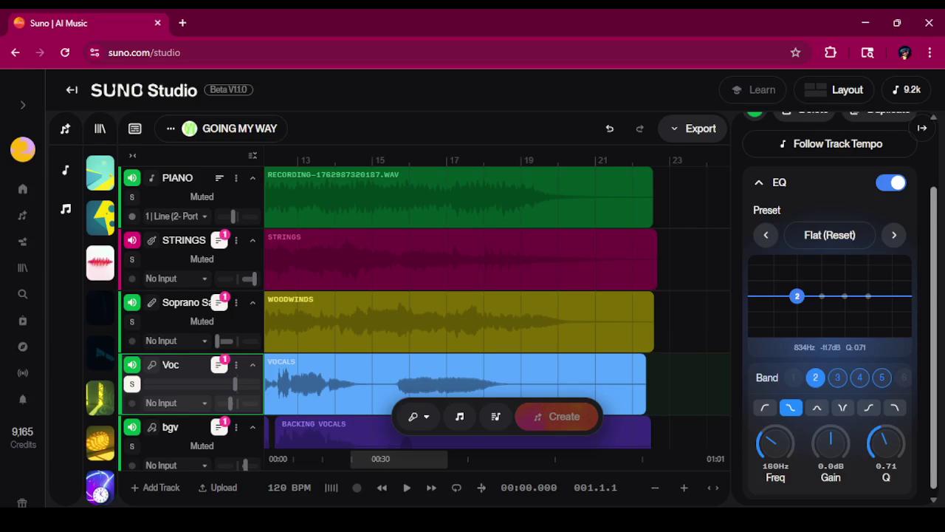
pyautogui.moveTo(935, 258); pyautogui.dragTo(934, 195)
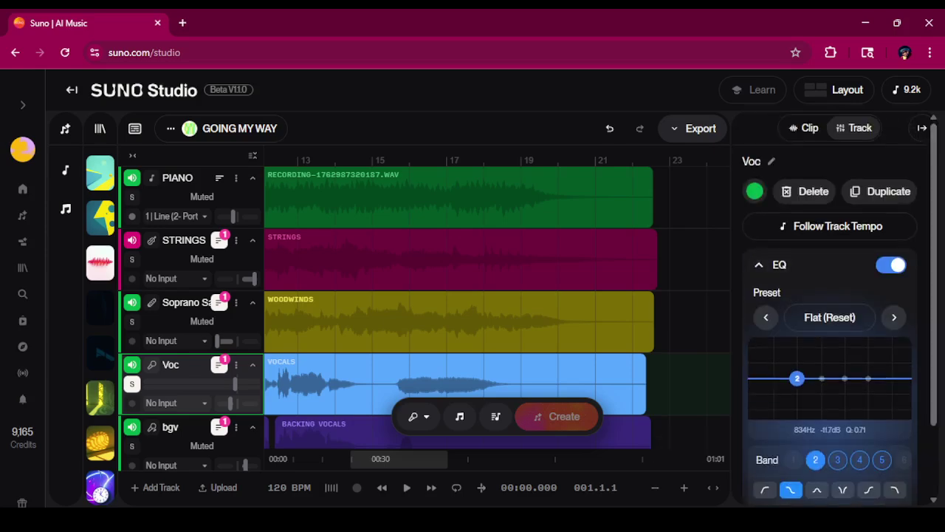
pyautogui.click(921, 129)
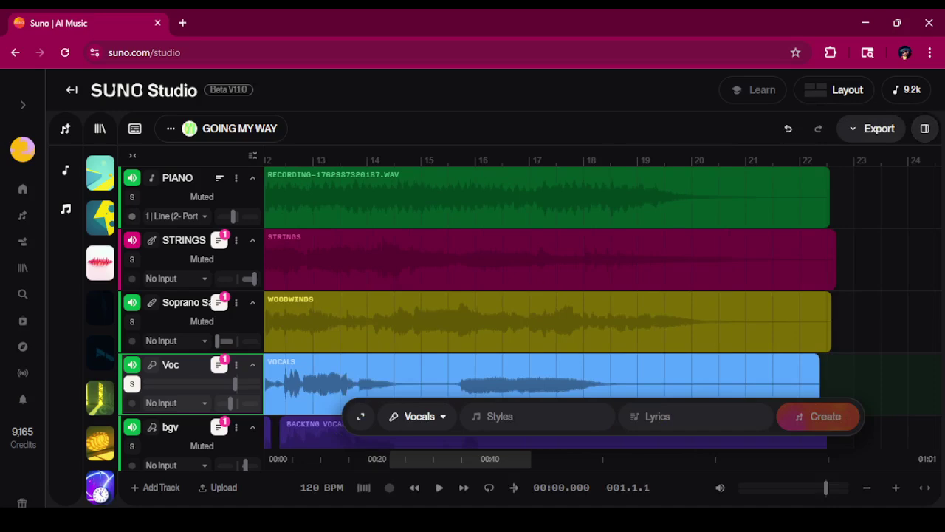